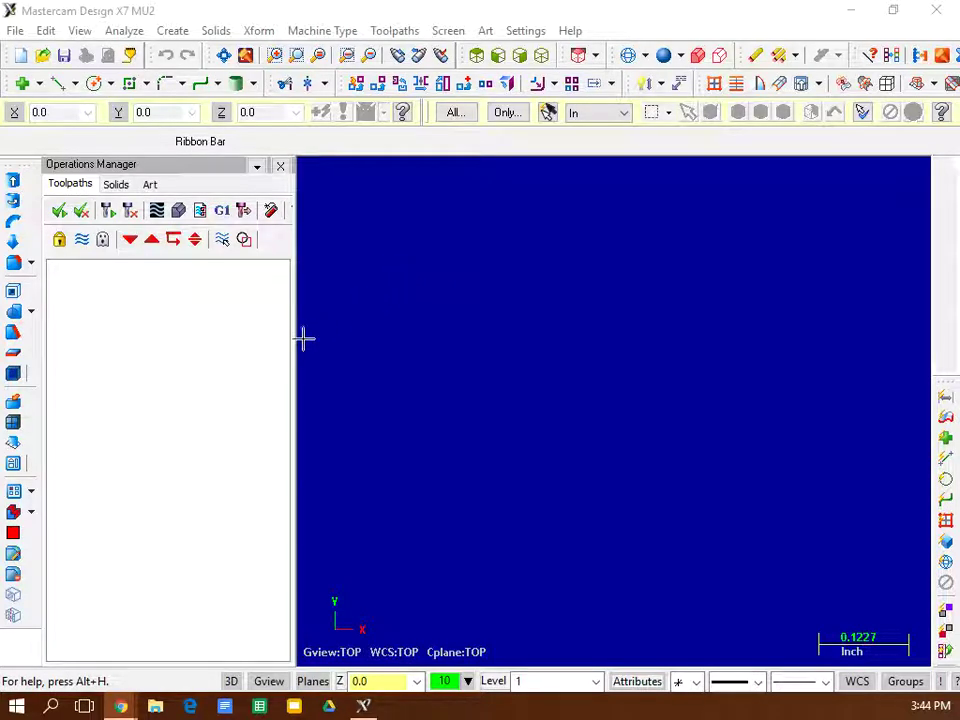
Step: Drag the Operations Manager's right border left to widen the graphics area
left_click_drag(291, 346, 259, 345)
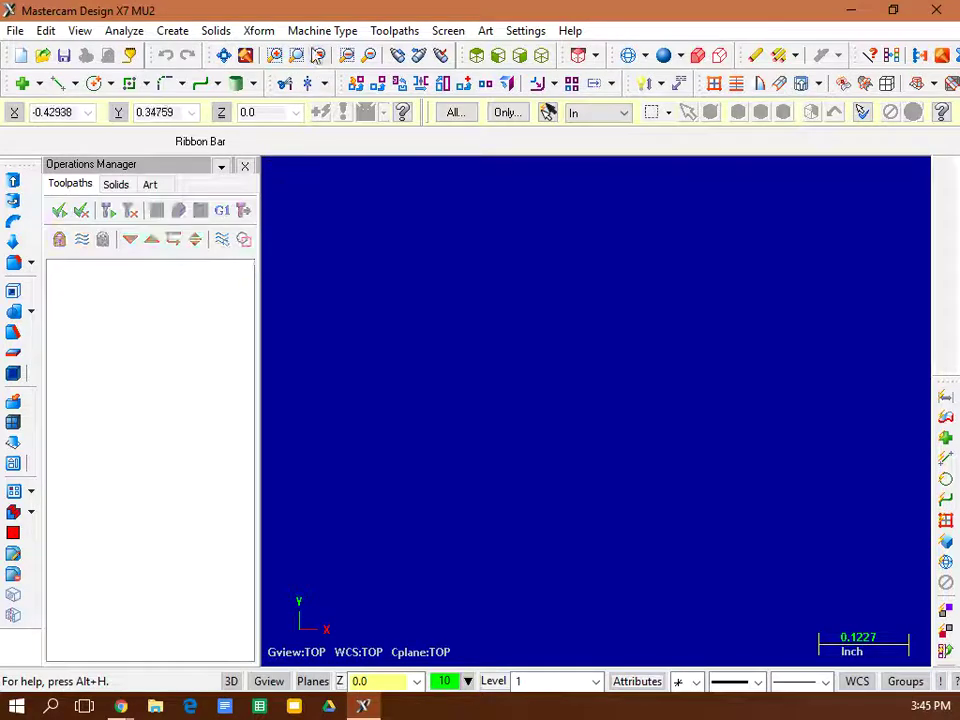
Step: Add TECHNO SERVO TOOLCHANGER.RMD-7 to the Router machine definition menu list
left_click(316, 36)
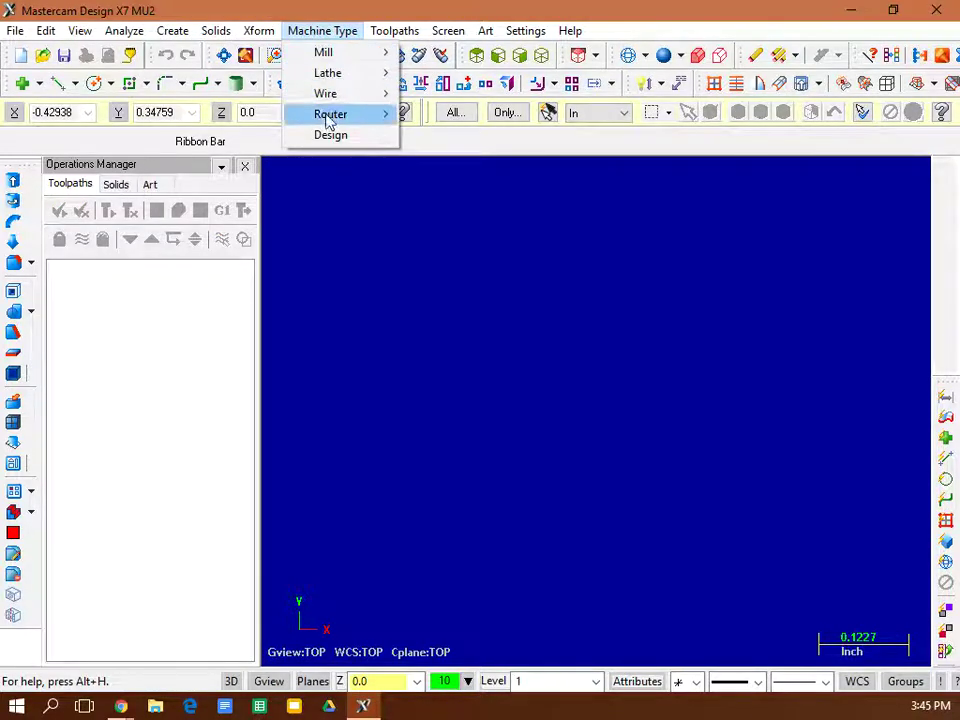
mouse_move(327, 118)
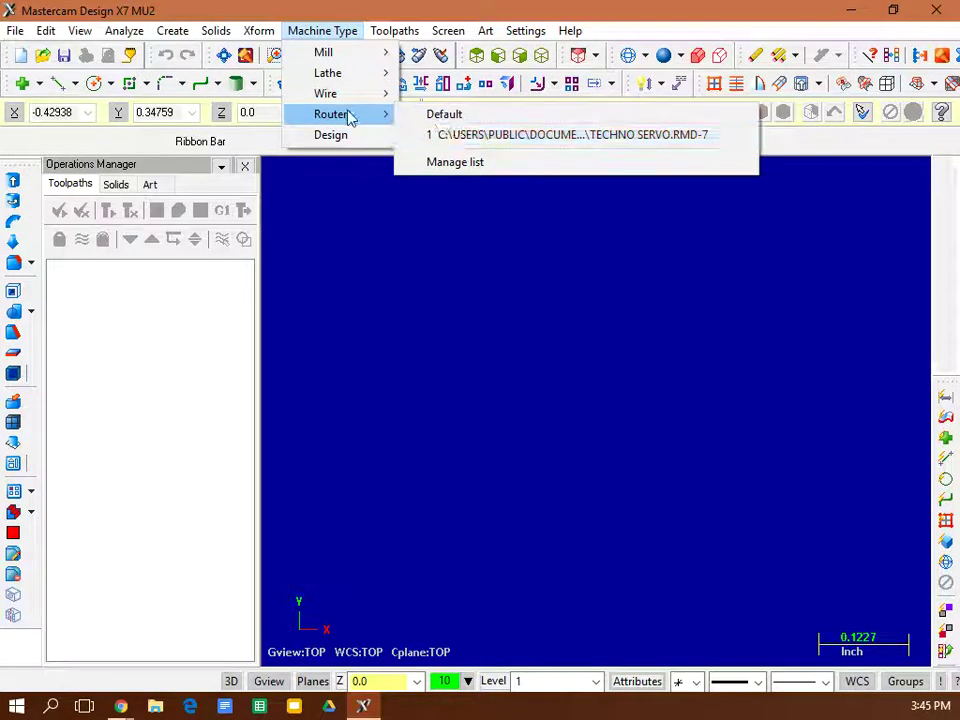
left_click(458, 163)
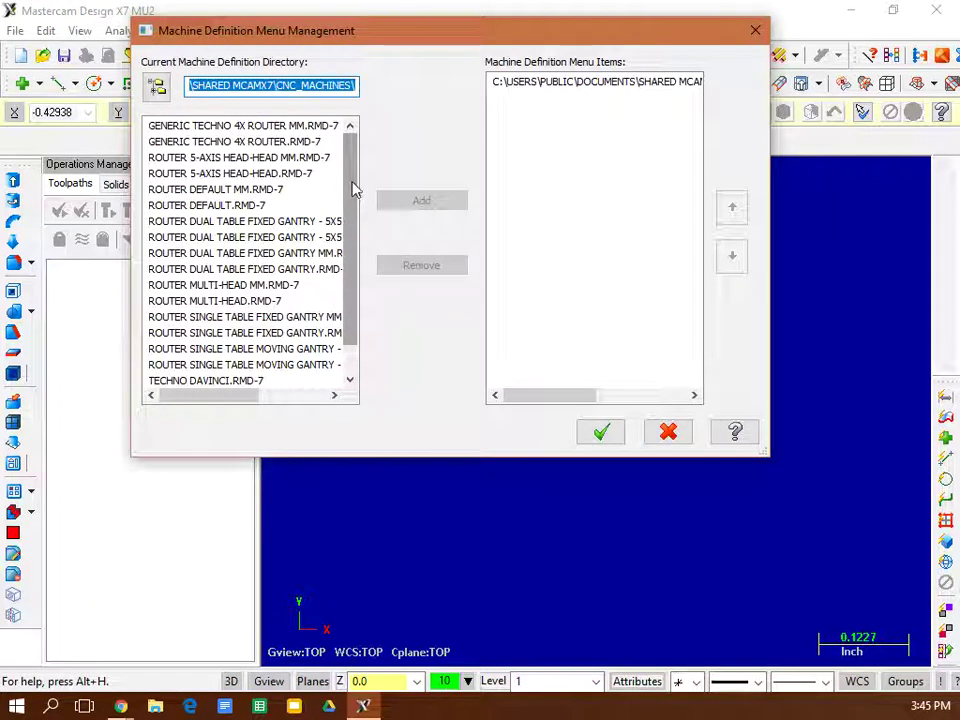
left_click_drag(353, 197, 352, 220)
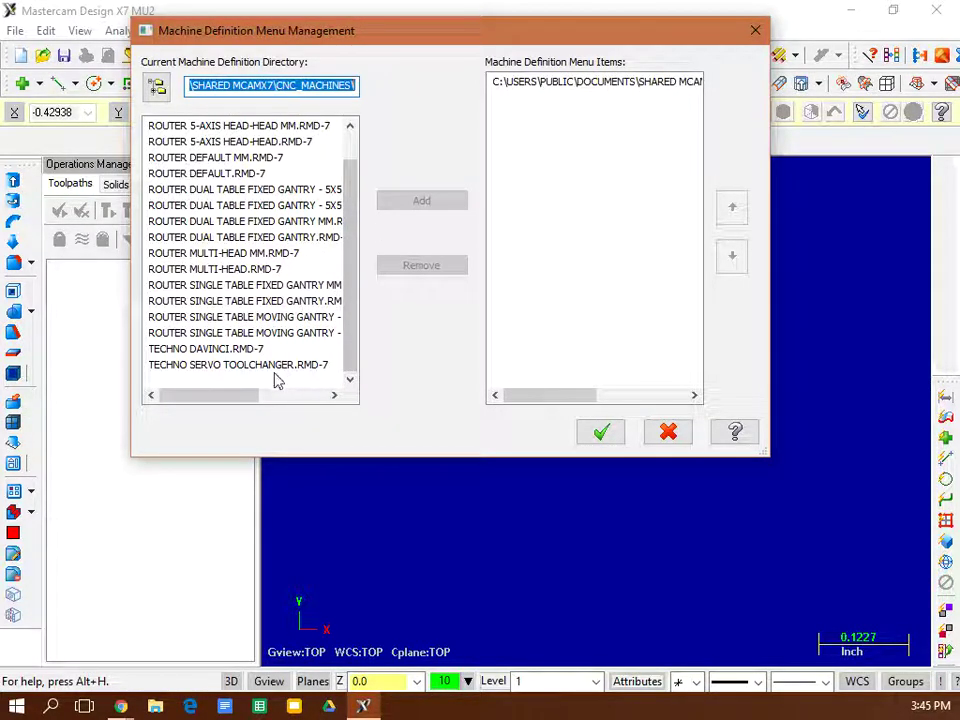
left_click(274, 366)
left_click(407, 204)
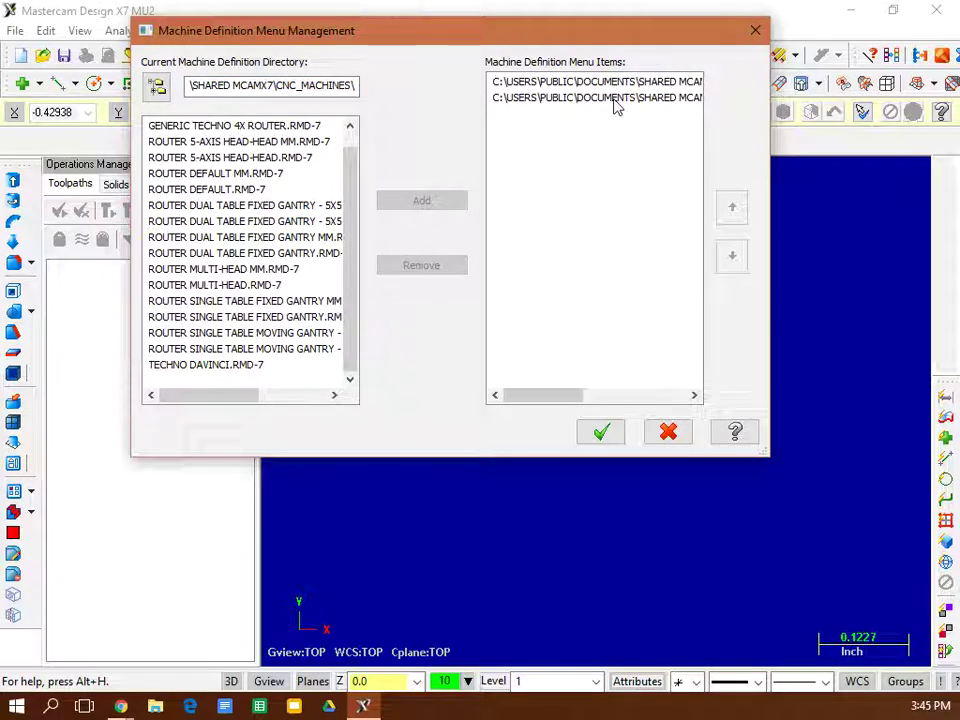
Step: Select TECHNO SERVO.RMD-7 as the router machine and open its Stock Setup properties
left_click(759, 34)
left_click(335, 31)
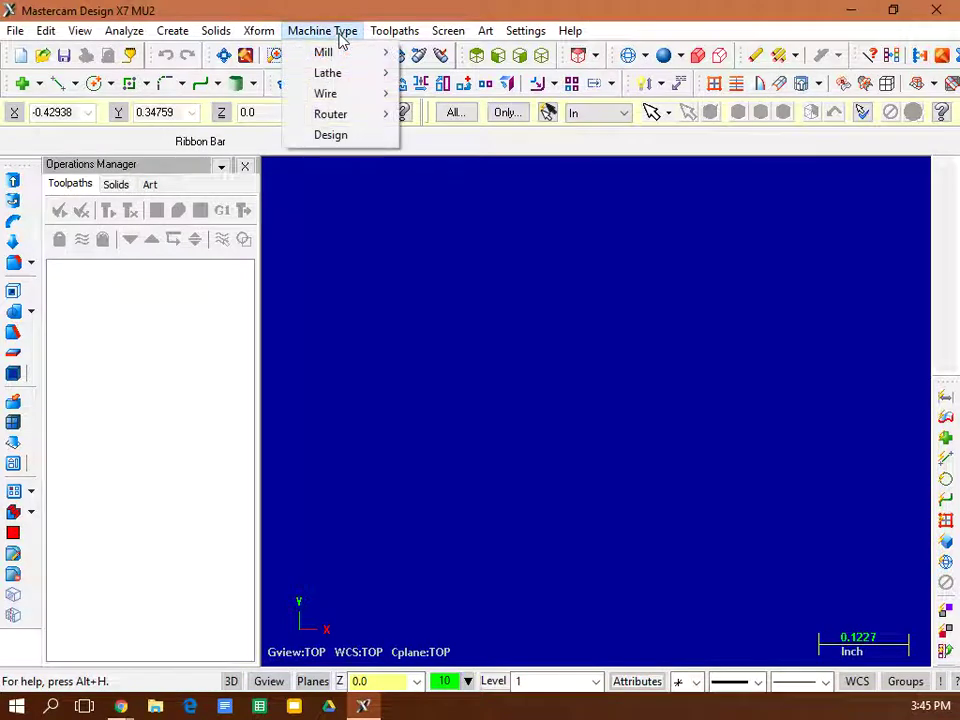
mouse_move(365, 120)
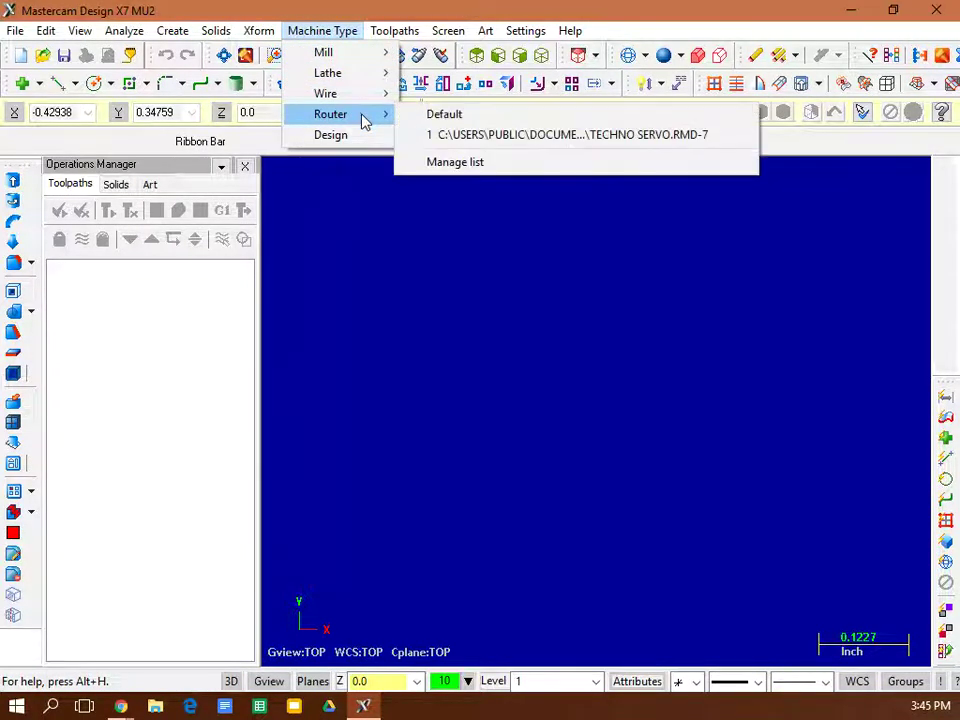
left_click(588, 142)
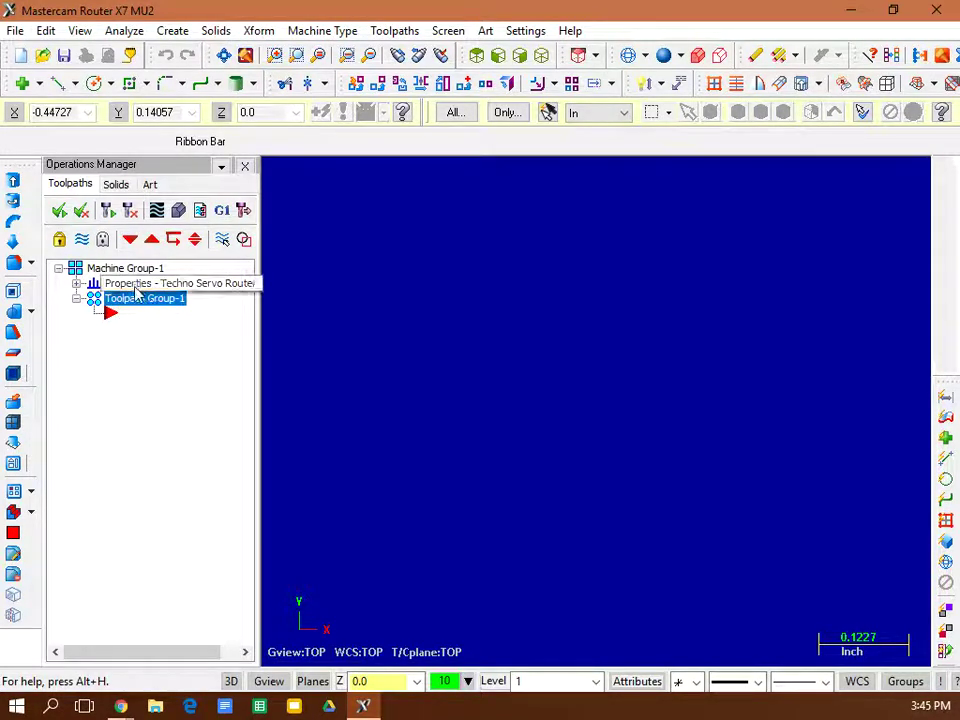
left_click(76, 284)
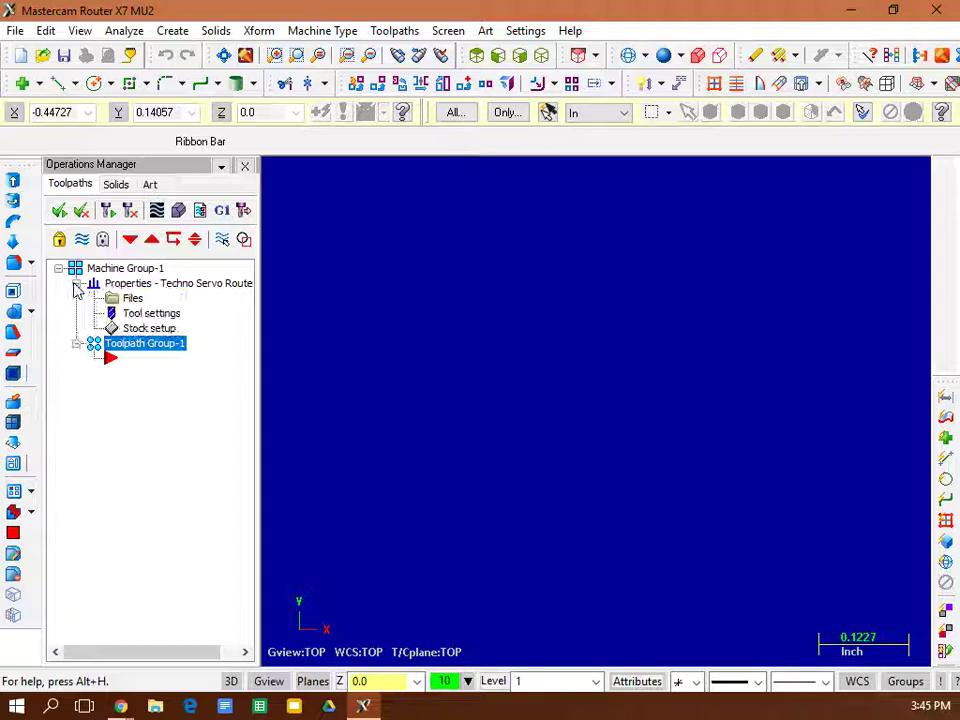
left_click(135, 329)
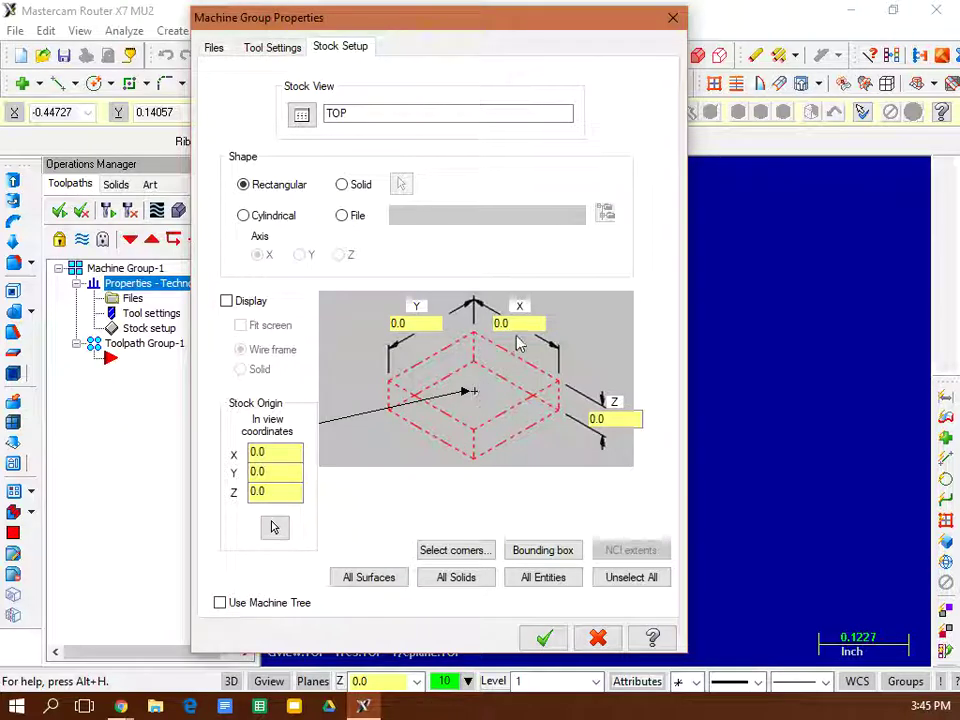
Step: Set the stock block to X 12, Y 2.75, Z 0.75 with Display turned on
left_click_drag(521, 322, 486, 322)
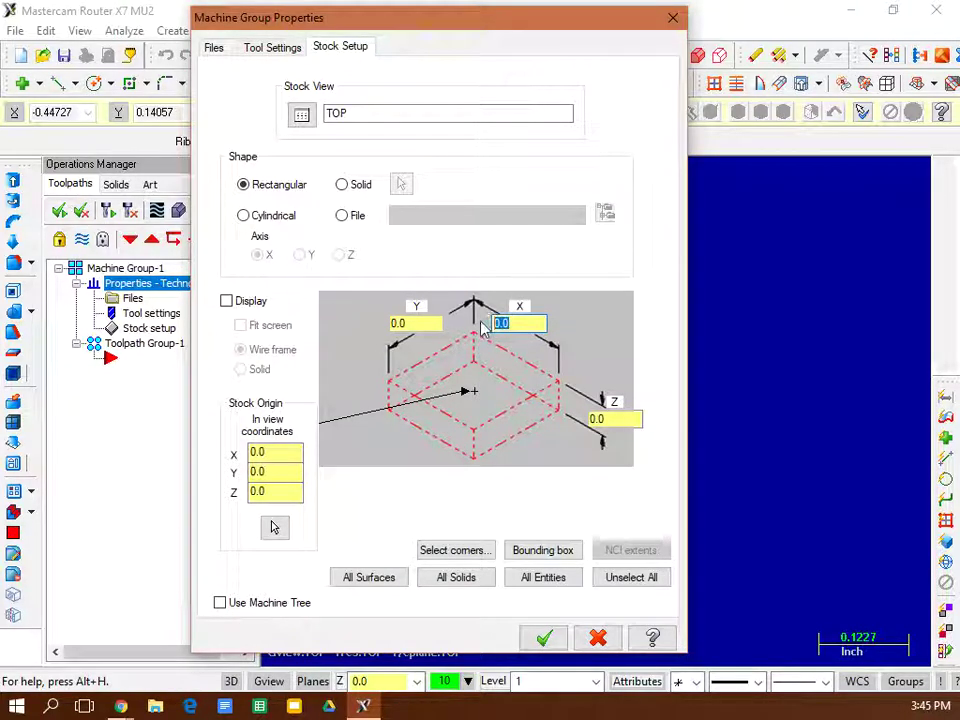
type("12")
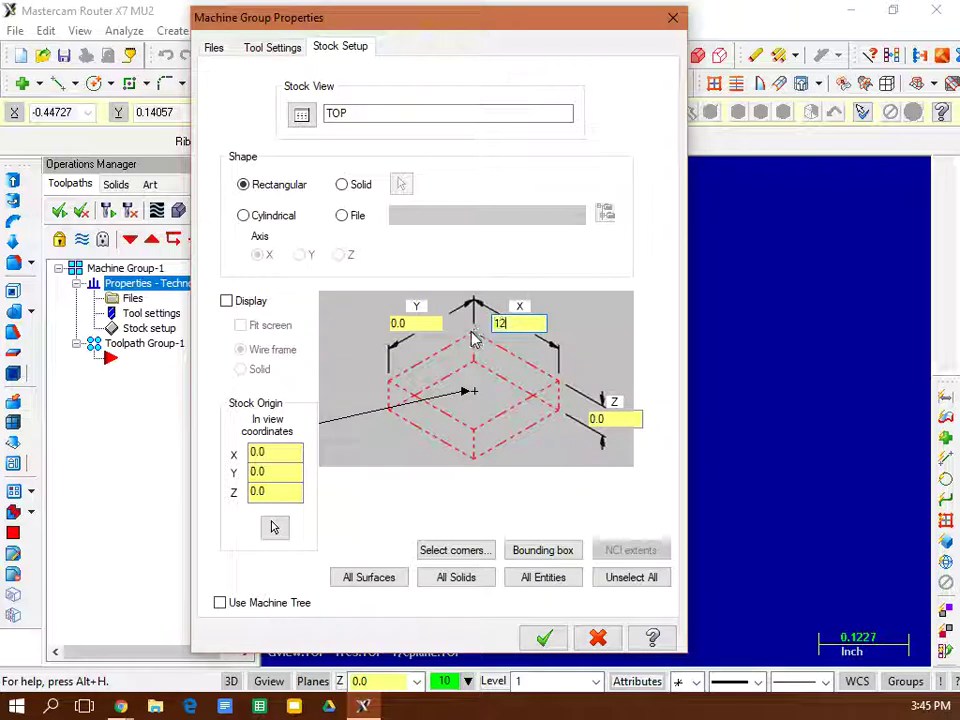
left_click_drag(430, 323, 379, 325)
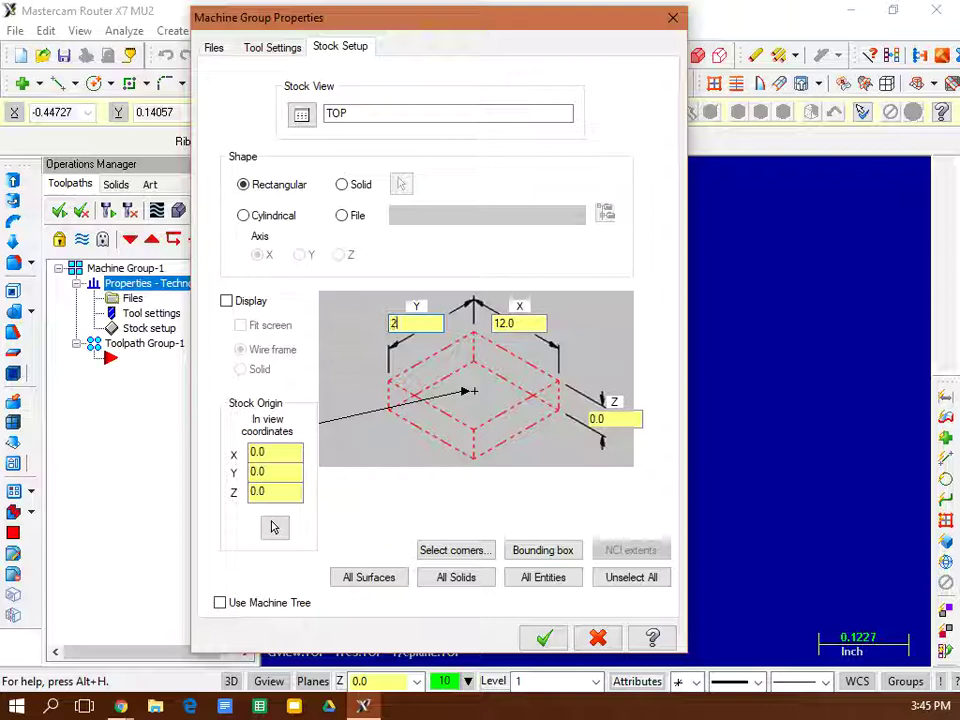
type("2.7")
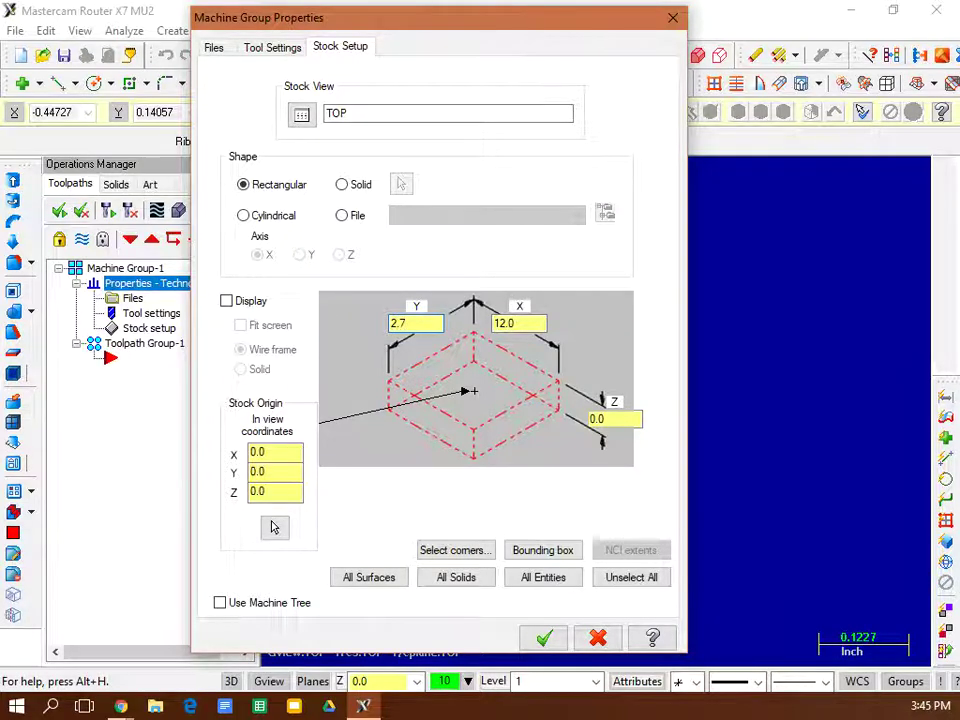
type("5")
left_click_drag(612, 420, 567, 421)
key("BackSpace")
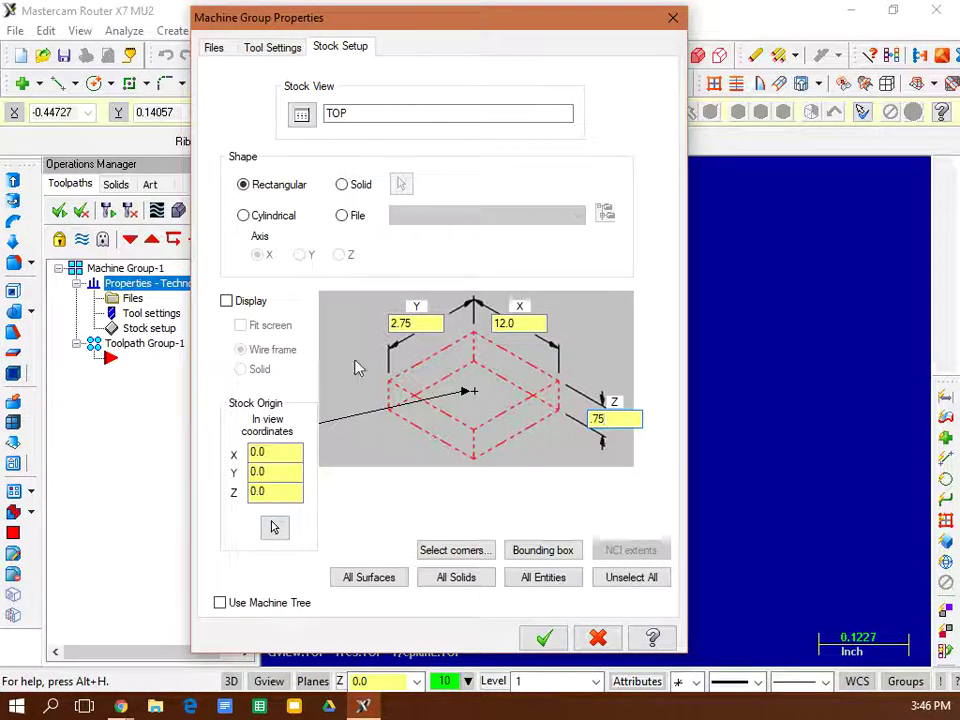
left_click(227, 304)
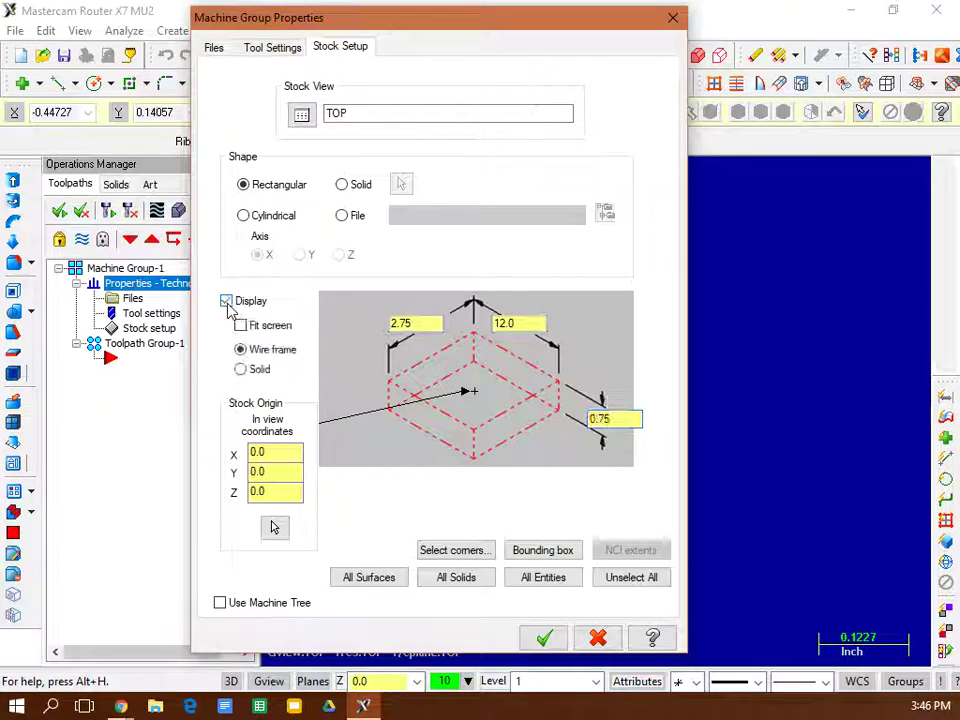
left_click(546, 638)
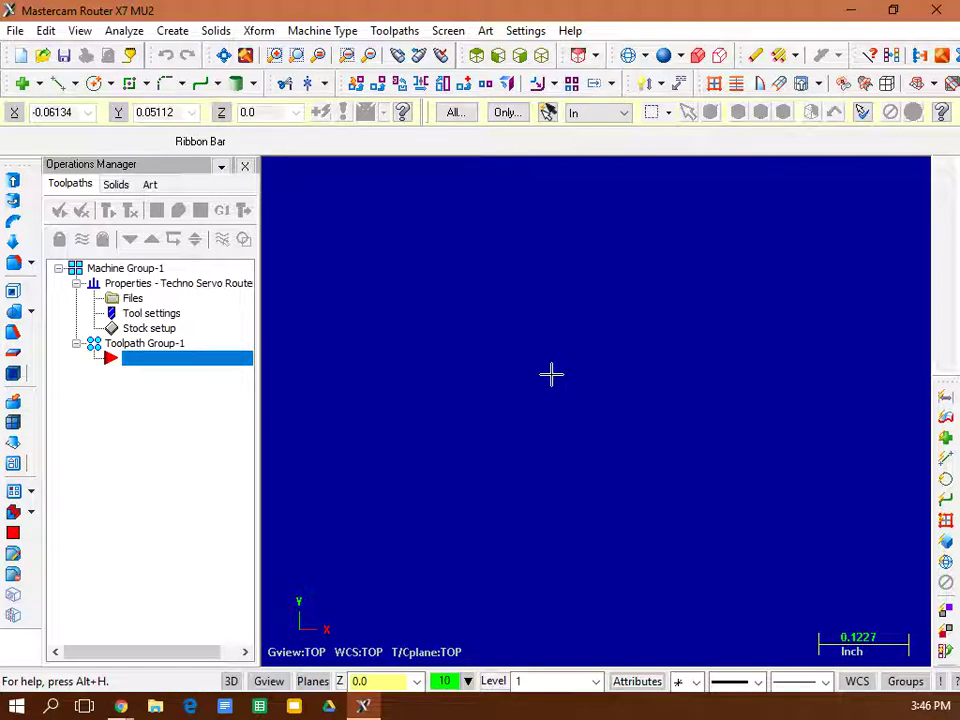
Step: Zoom out until the whole red dashed stock boundary is visible
scroll(482, 320, "down", 1)
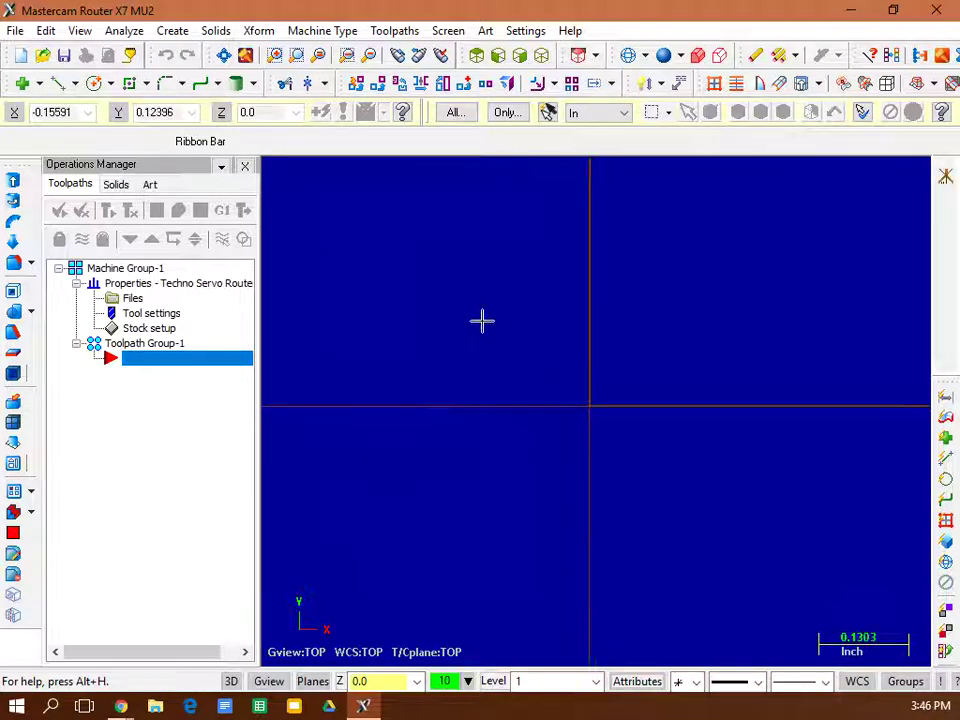
scroll(482, 320, "down", 5)
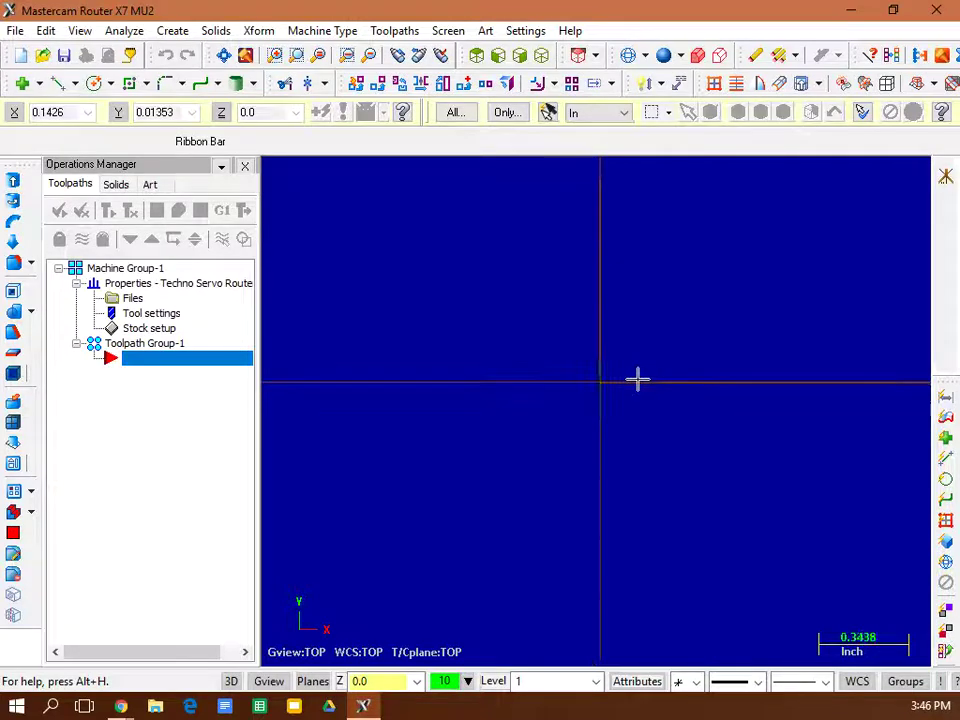
scroll(630, 379, "down", 4)
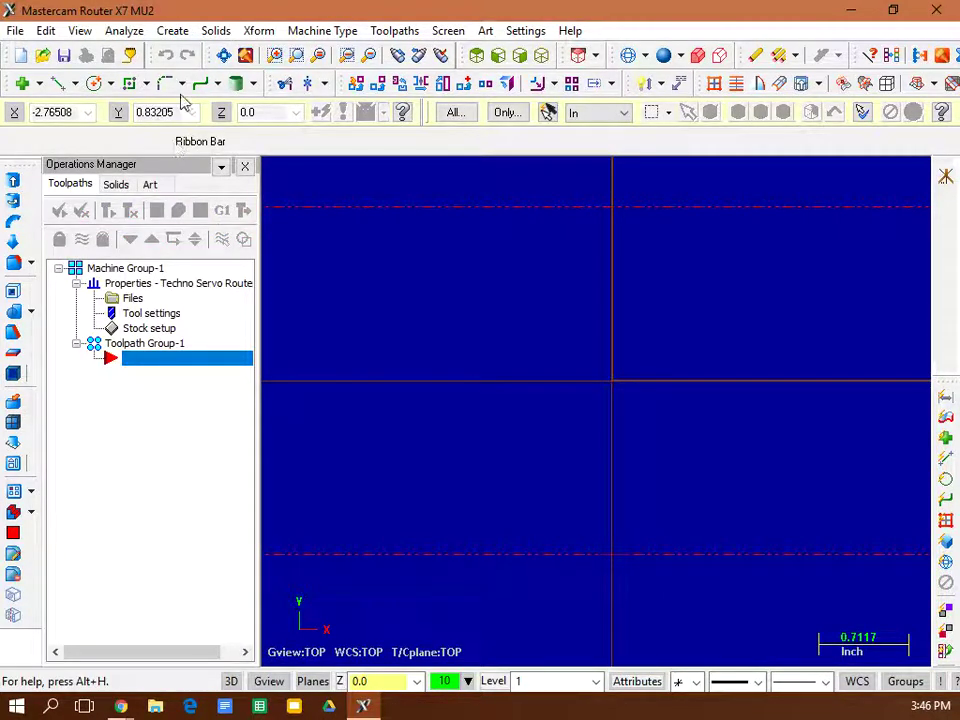
Step: Create first-name lettering in MCX (Block) Font at 0.5 height and 0.1 spacing
left_click(178, 32)
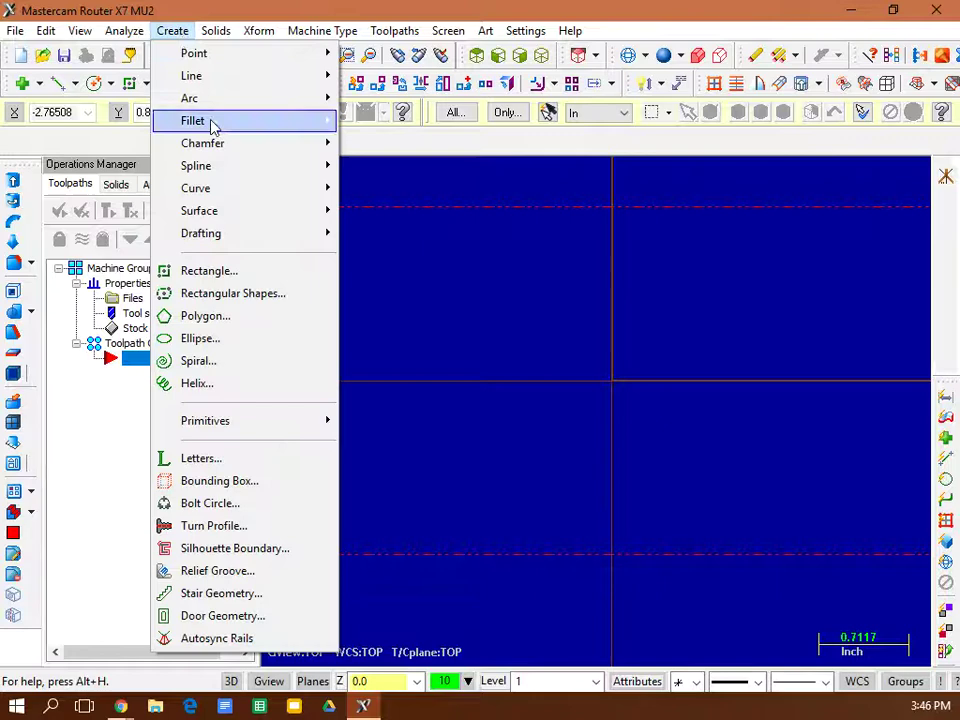
left_click(231, 459)
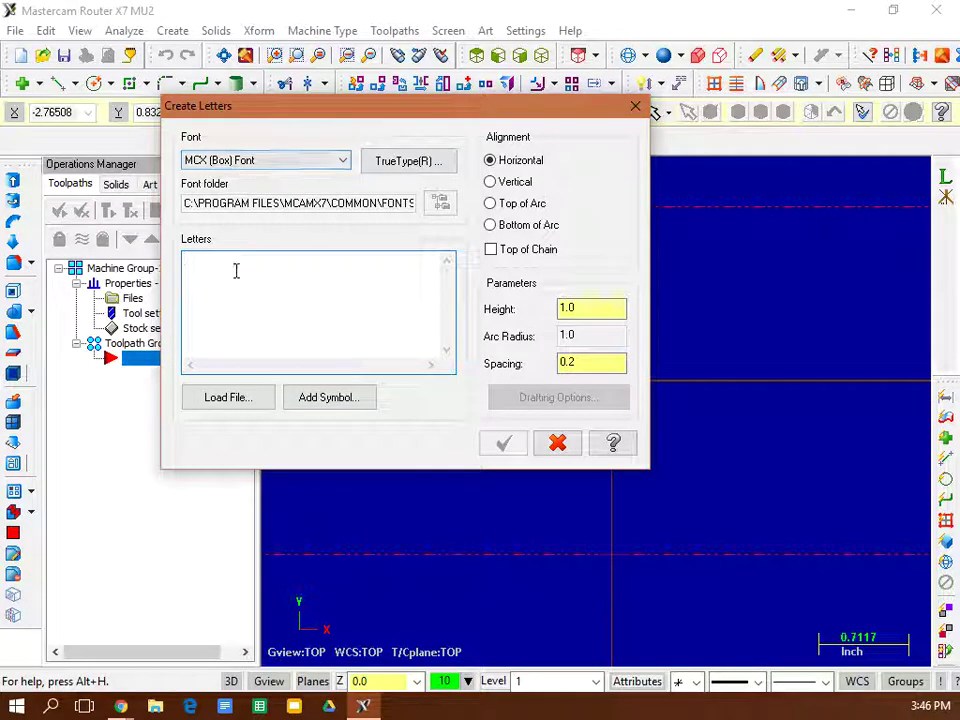
left_click(349, 163)
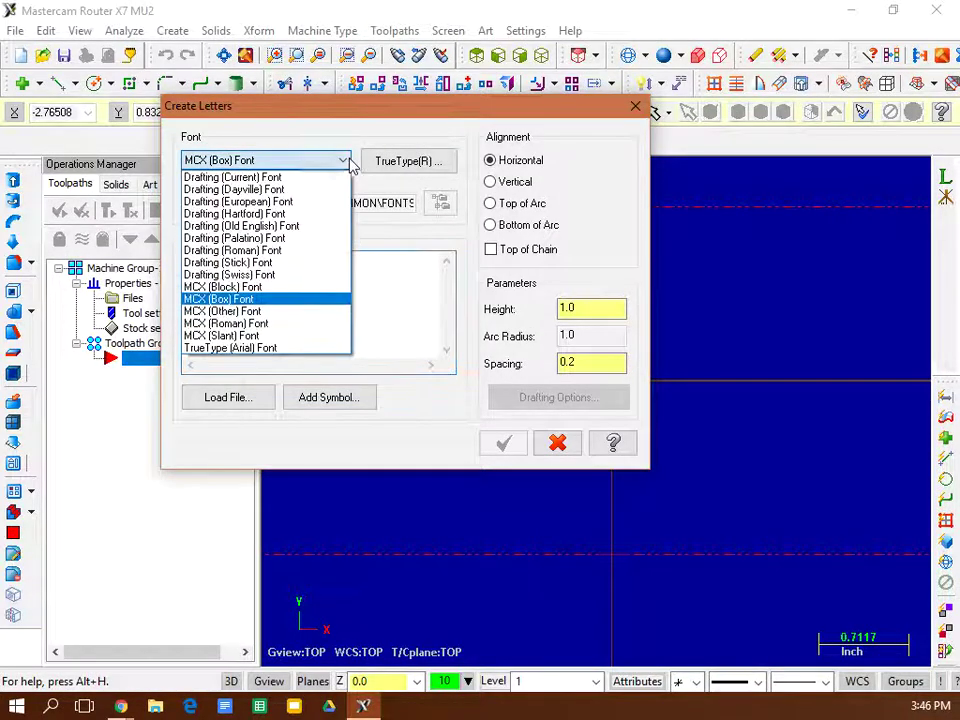
left_click(238, 286)
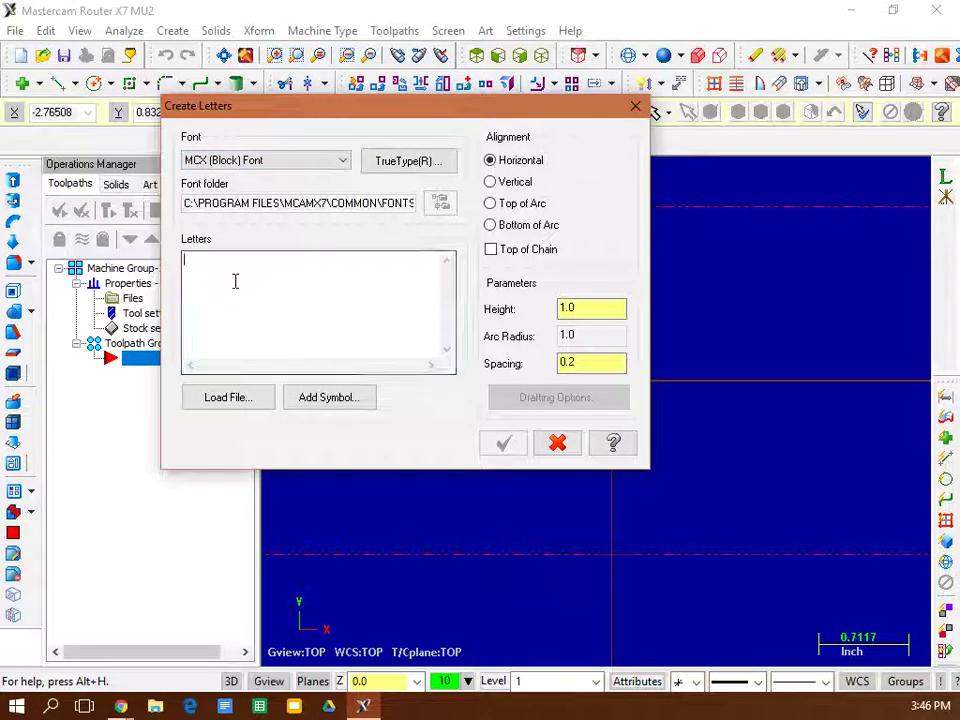
type("Jo")
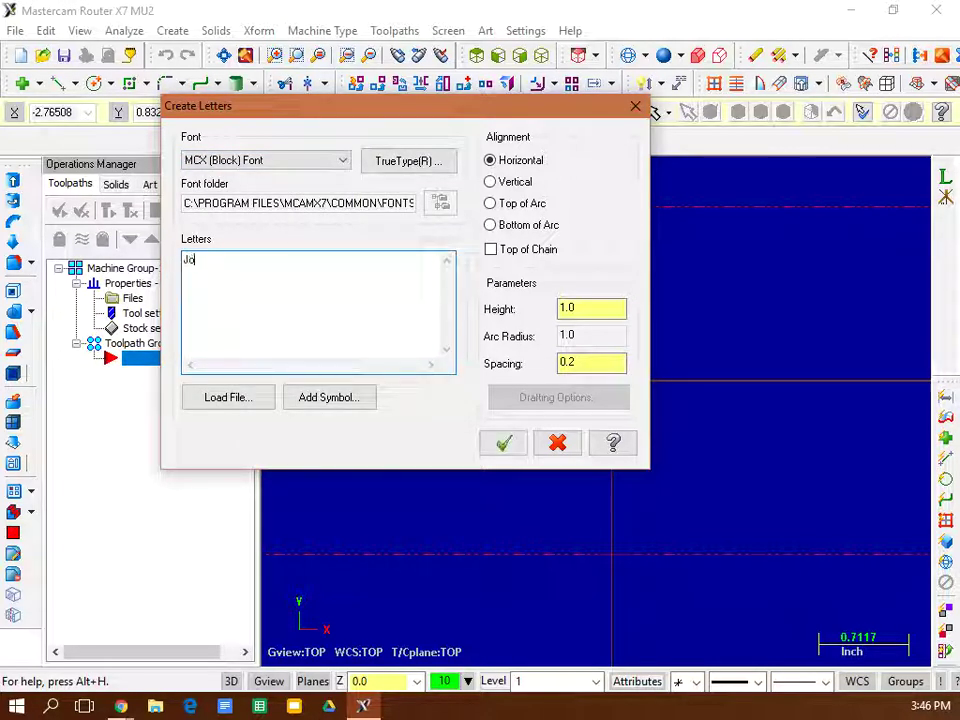
type("nathan")
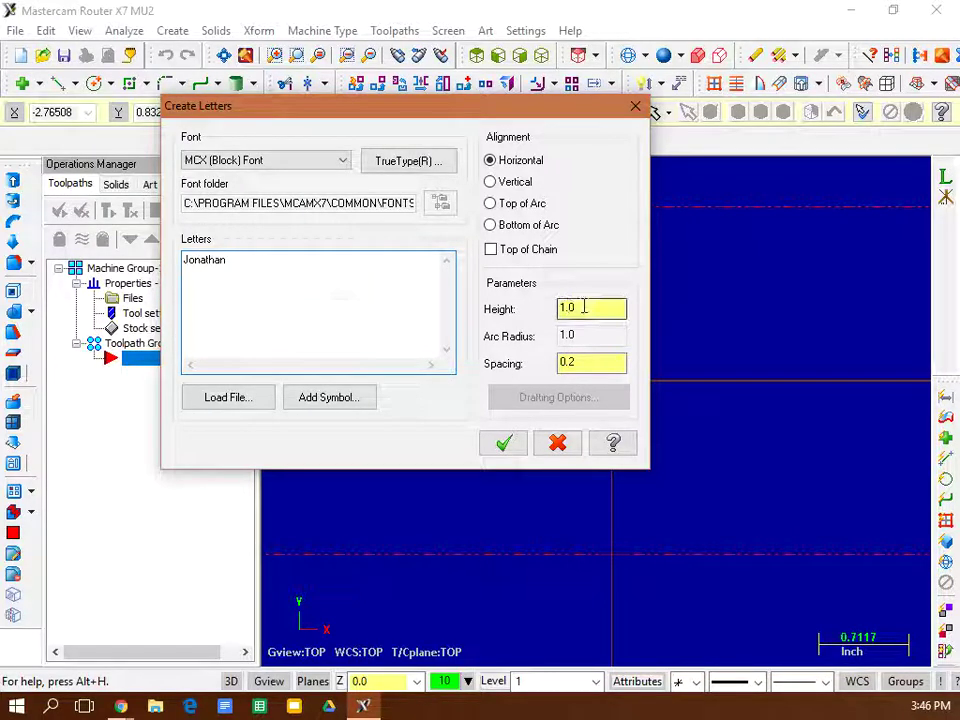
left_click_drag(583, 308, 553, 315)
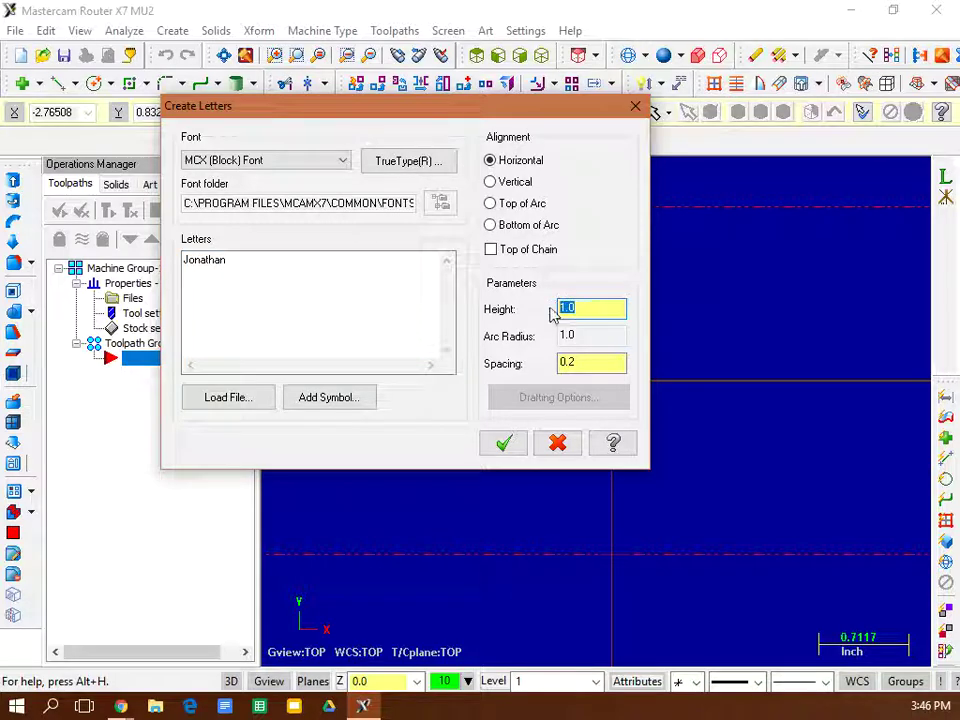
key("BackSpace")
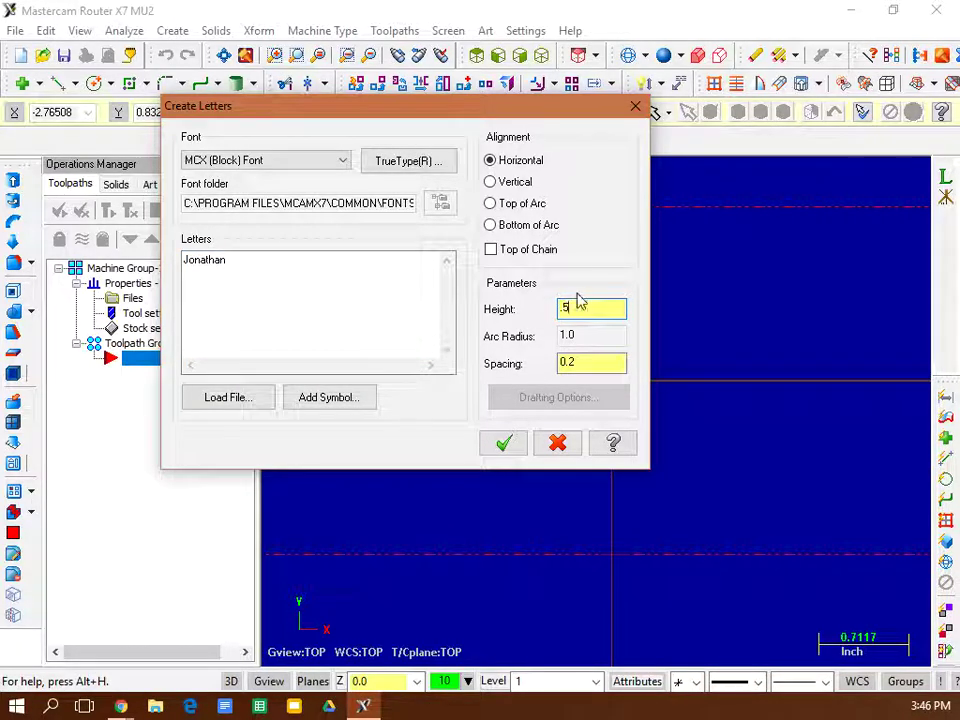
left_click(510, 443)
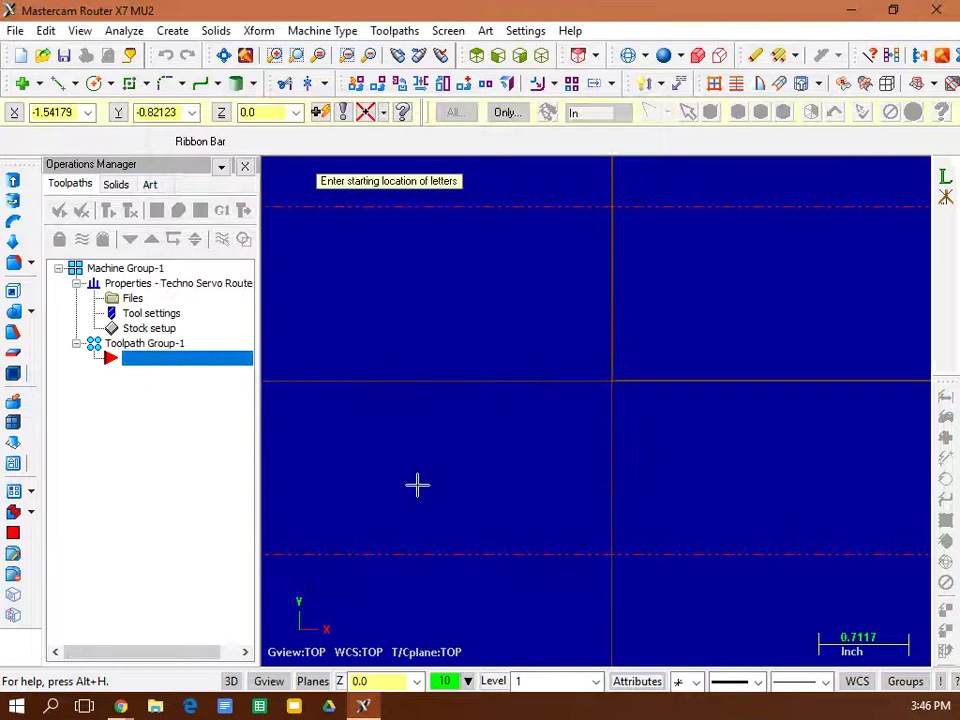
Step: Place the first-name lettering at the stock's left side and fit it into view
left_click(326, 497)
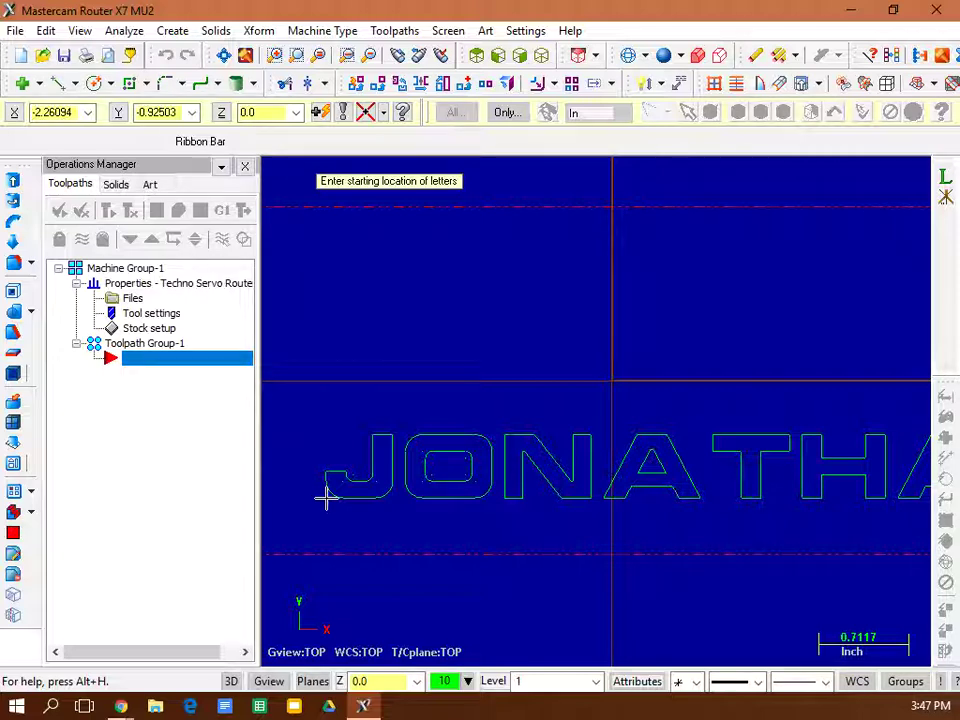
left_click(225, 56)
scroll(596, 250, "down", 2)
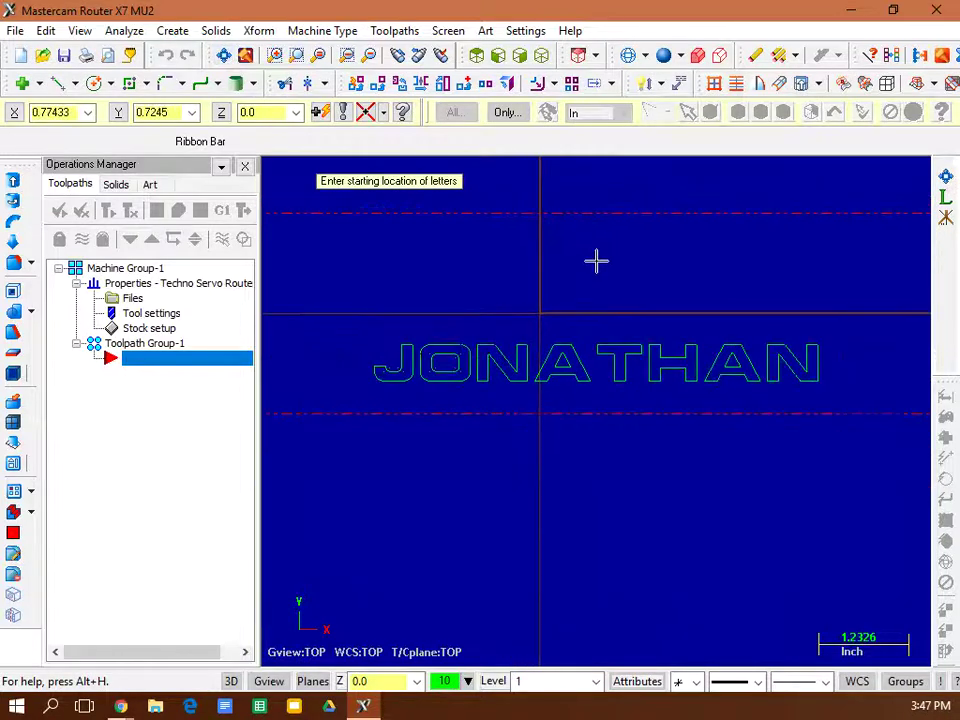
scroll(596, 262, "down", 5)
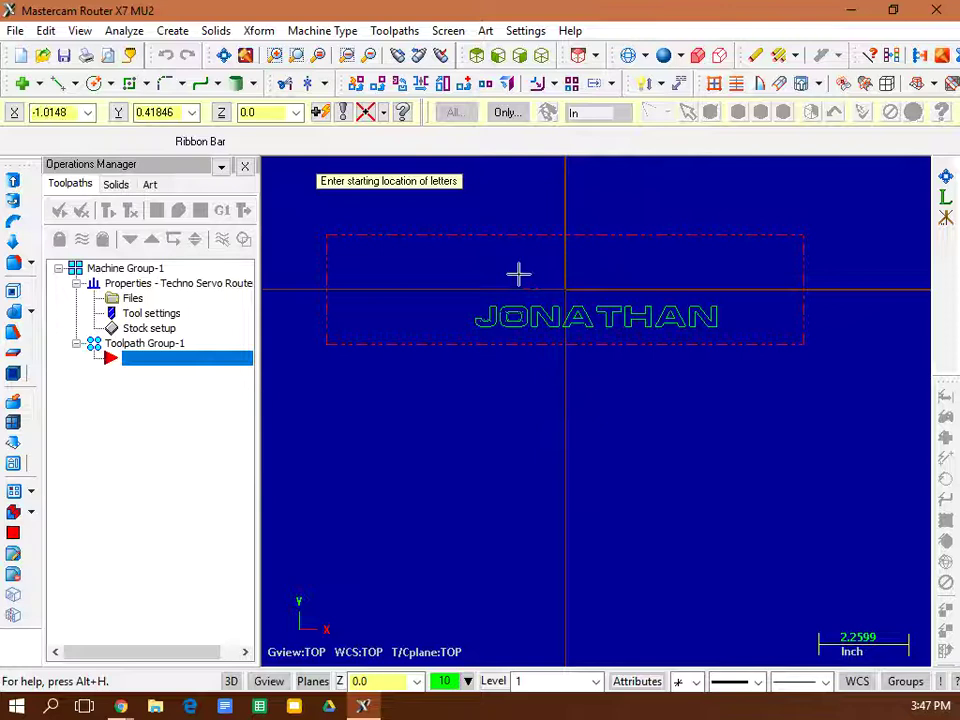
Step: Window-select and delete all the placeholder first-name letters
key("Escape")
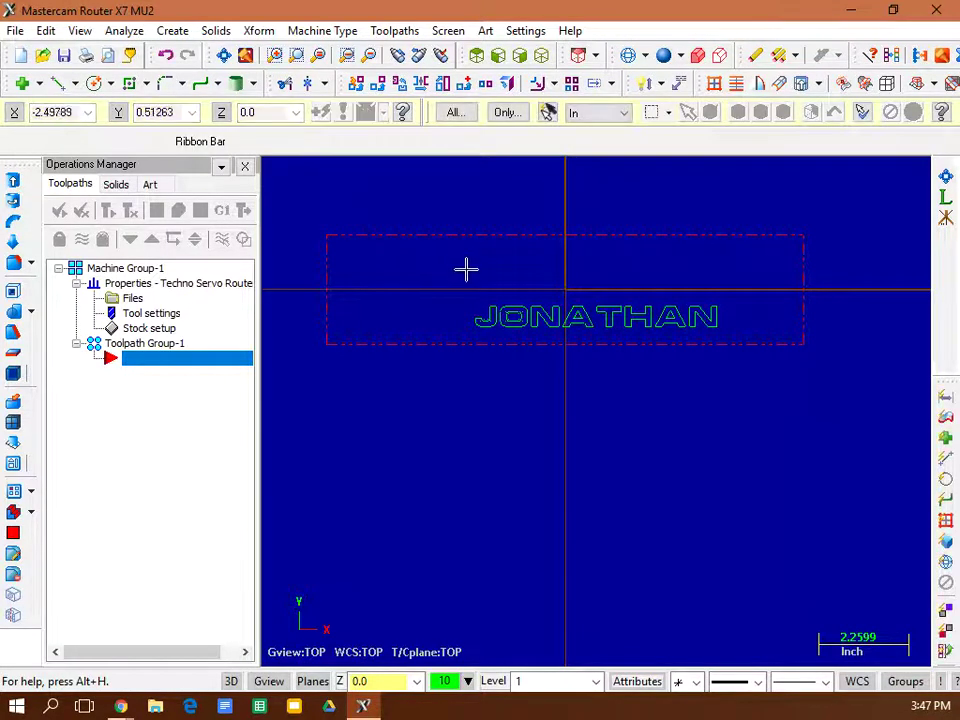
left_click_drag(450, 279, 735, 340)
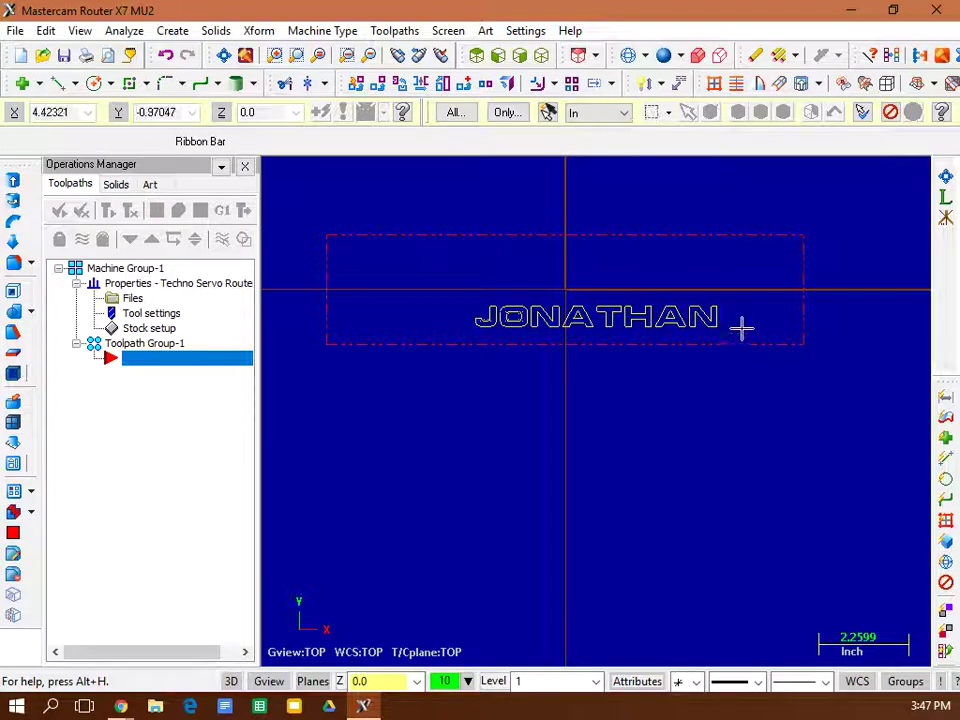
key("Delete")
Step: Create the title-and-surname block lettering at 0.7 height and place it in the stock
left_click(172, 31)
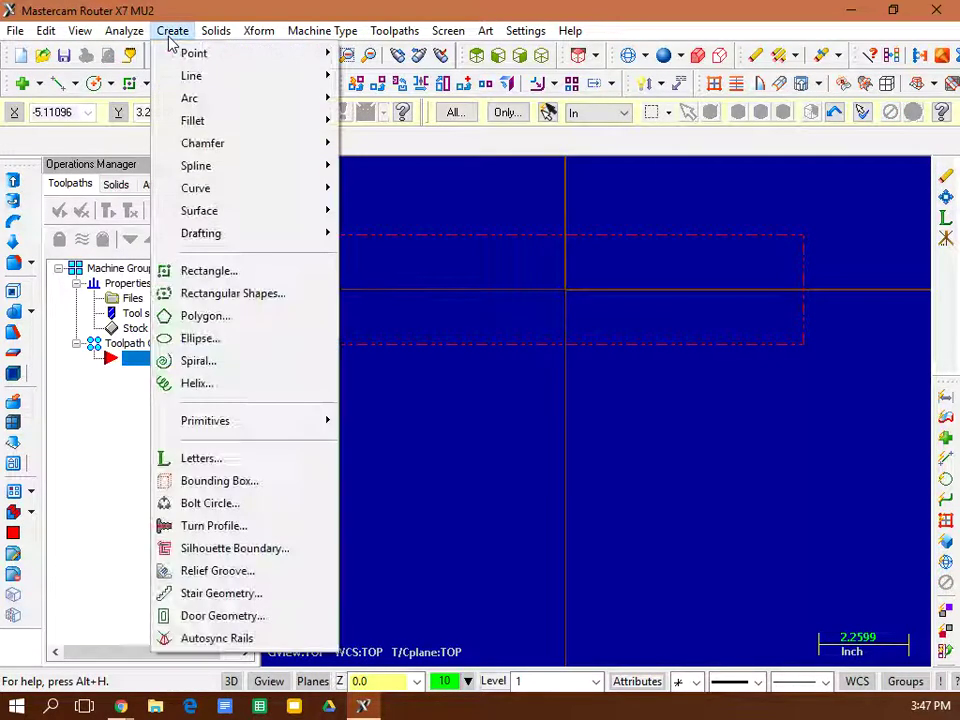
left_click(222, 460)
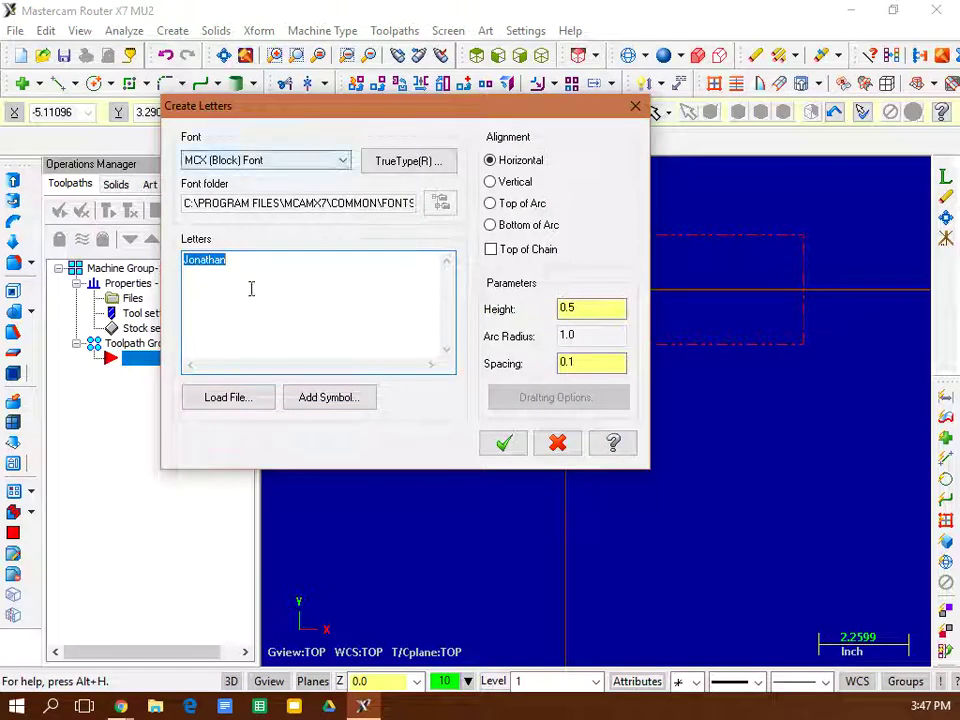
type("M")
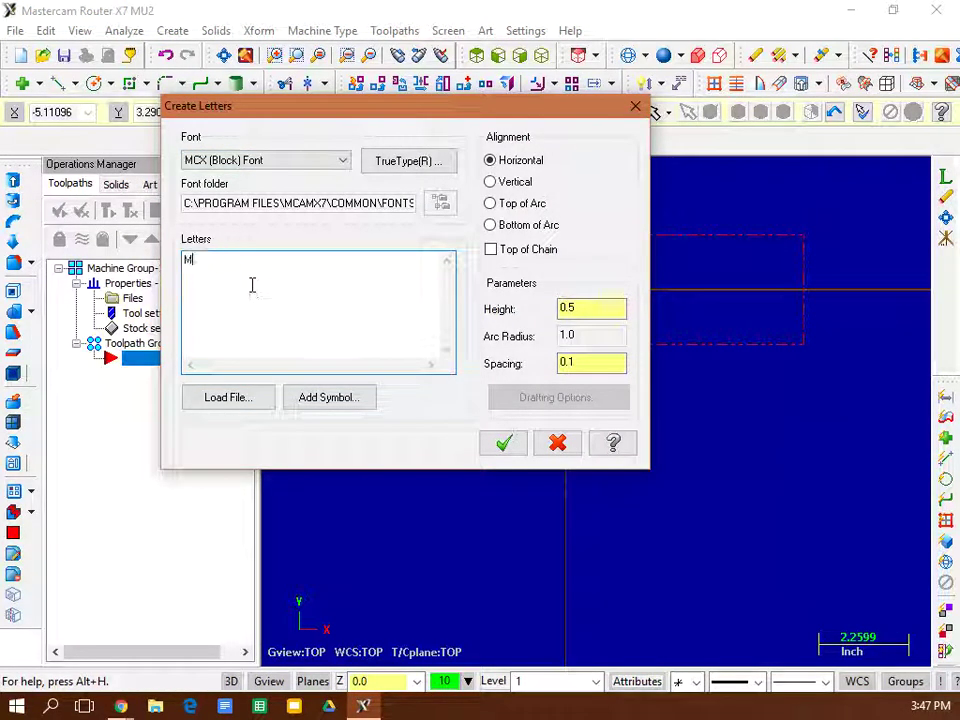
type("r")
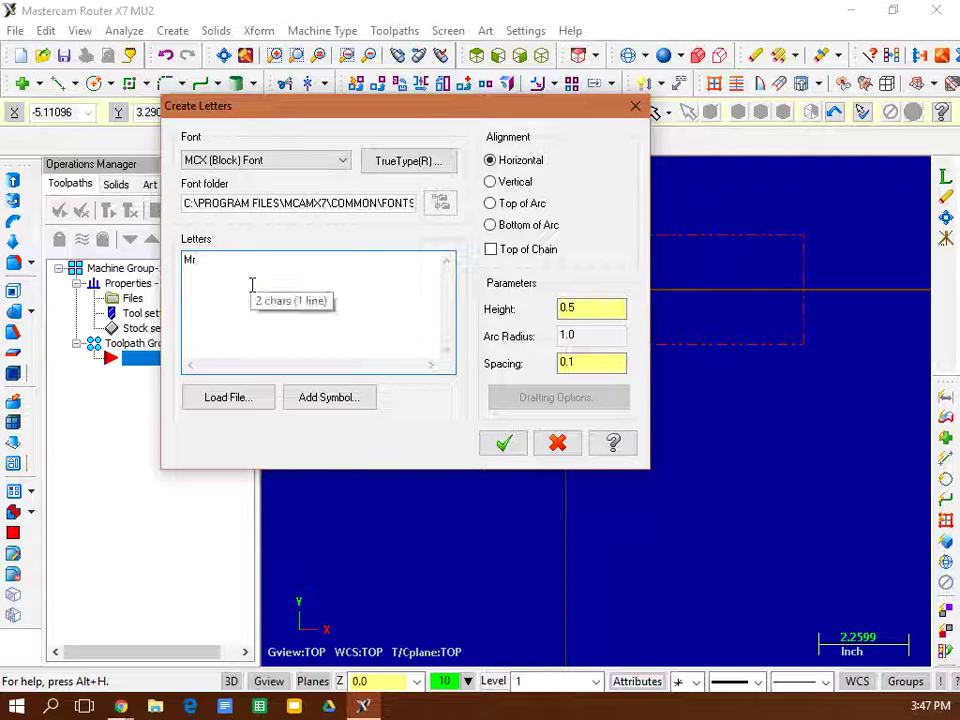
type(". Schwartz")
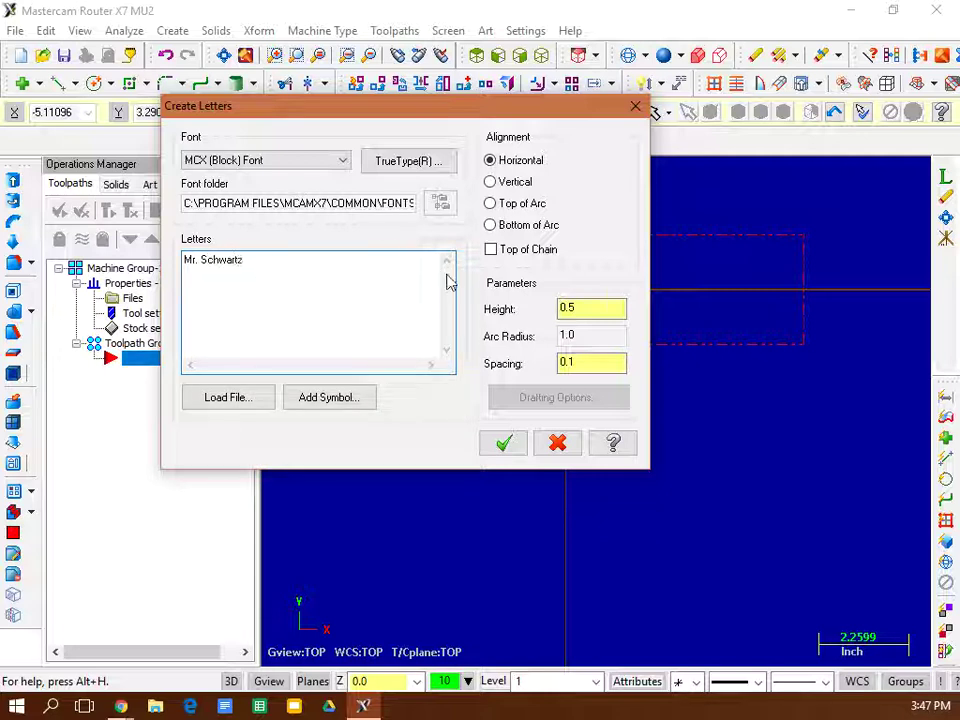
left_click_drag(600, 308, 563, 306)
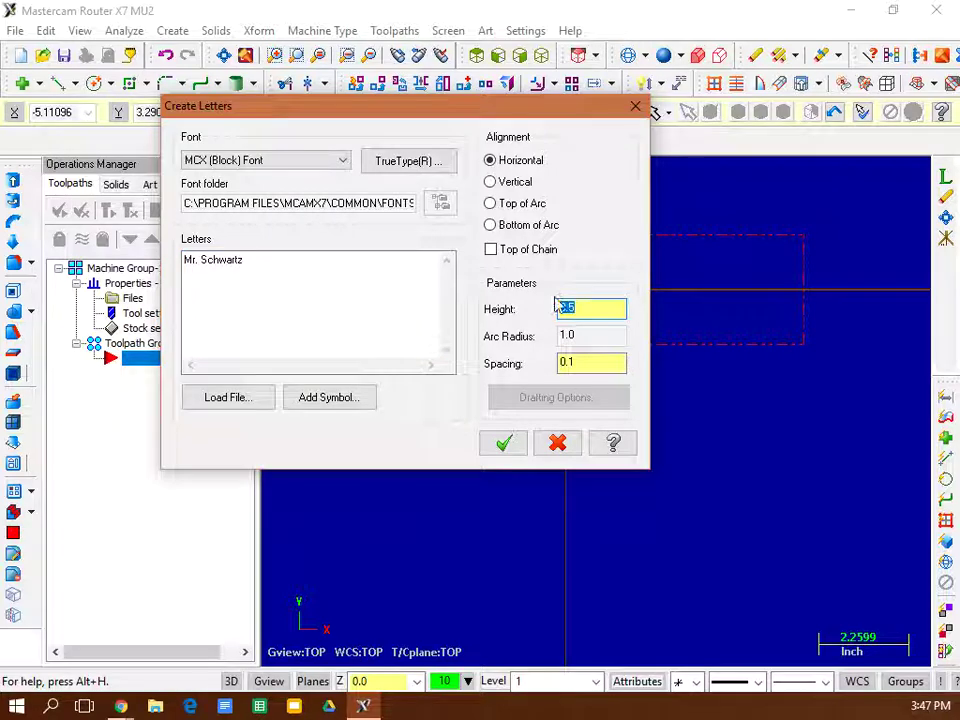
key("BackSpace")
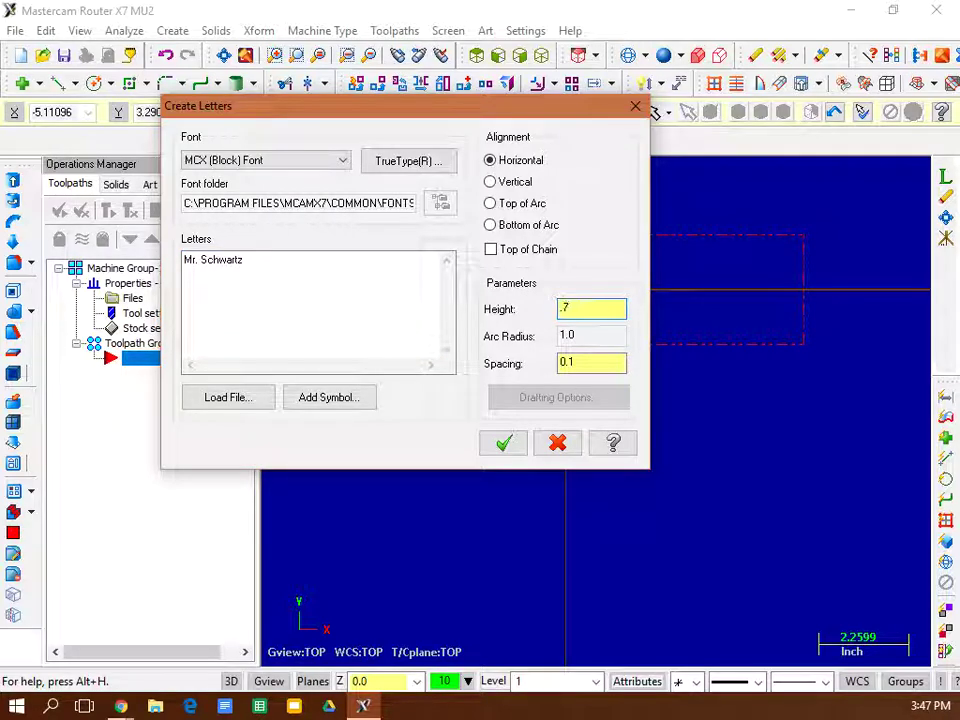
left_click(504, 442)
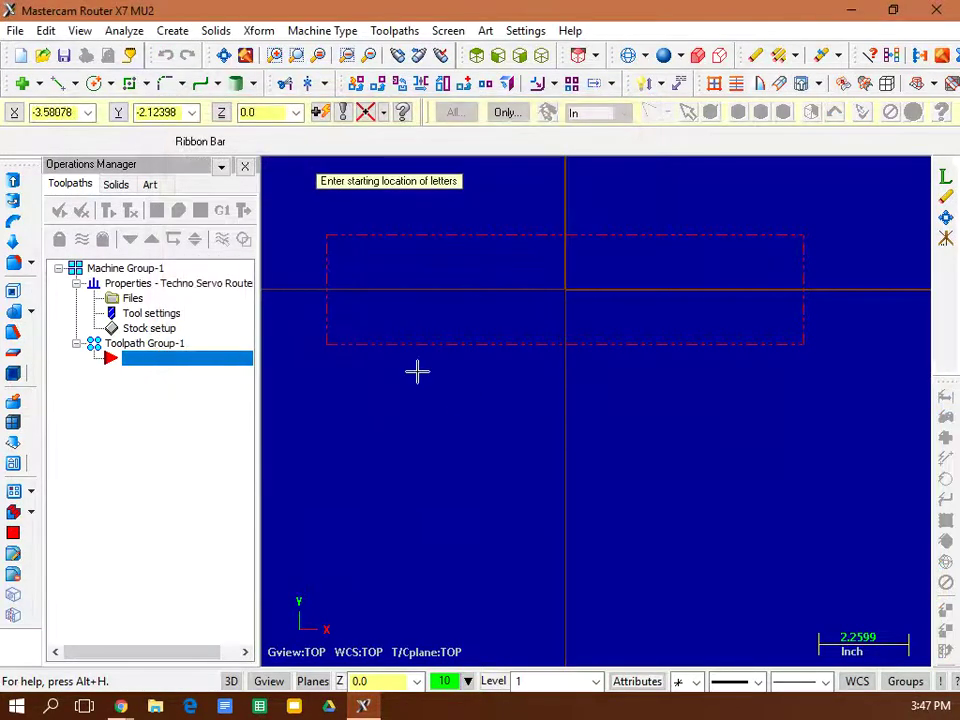
left_click(361, 334)
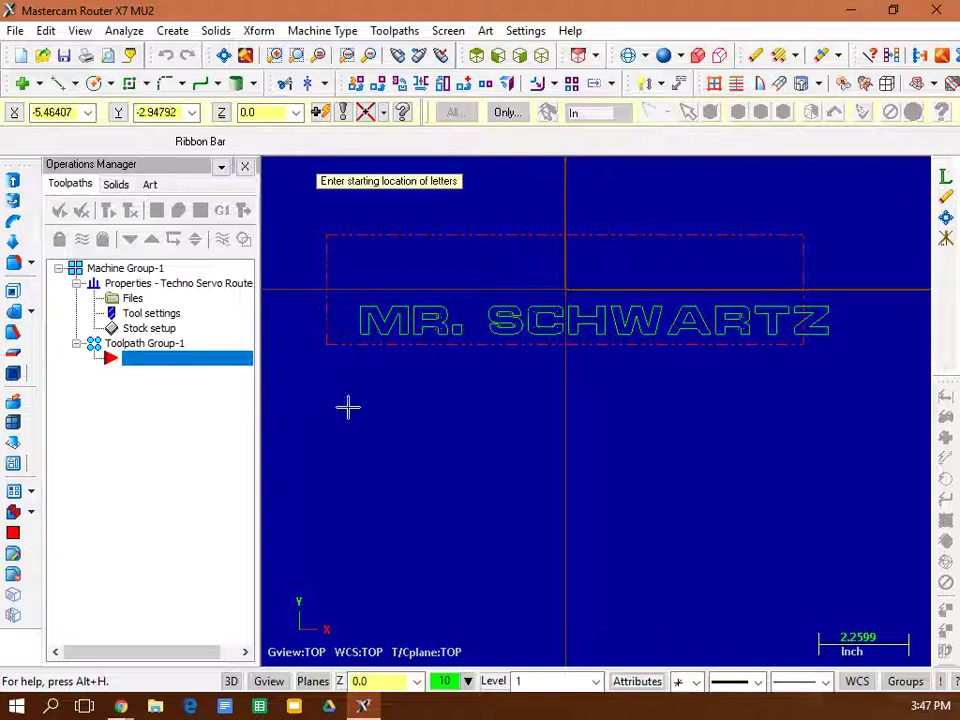
key("Escape")
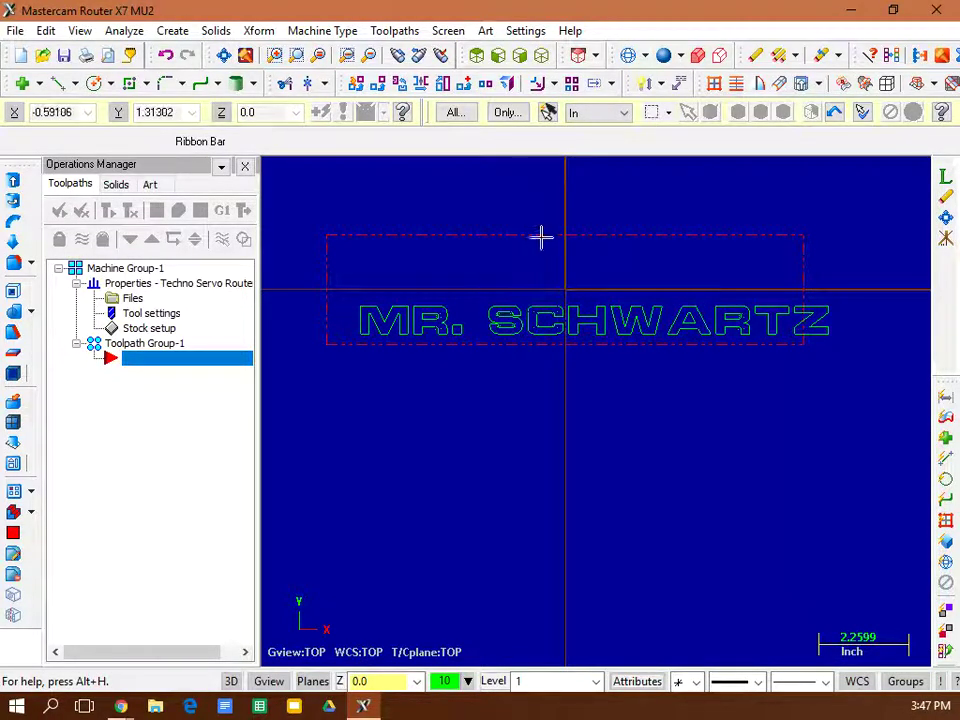
Step: Use Xform Drag in Move mode to shift the lettering up-left inside the stock
left_click(259, 31)
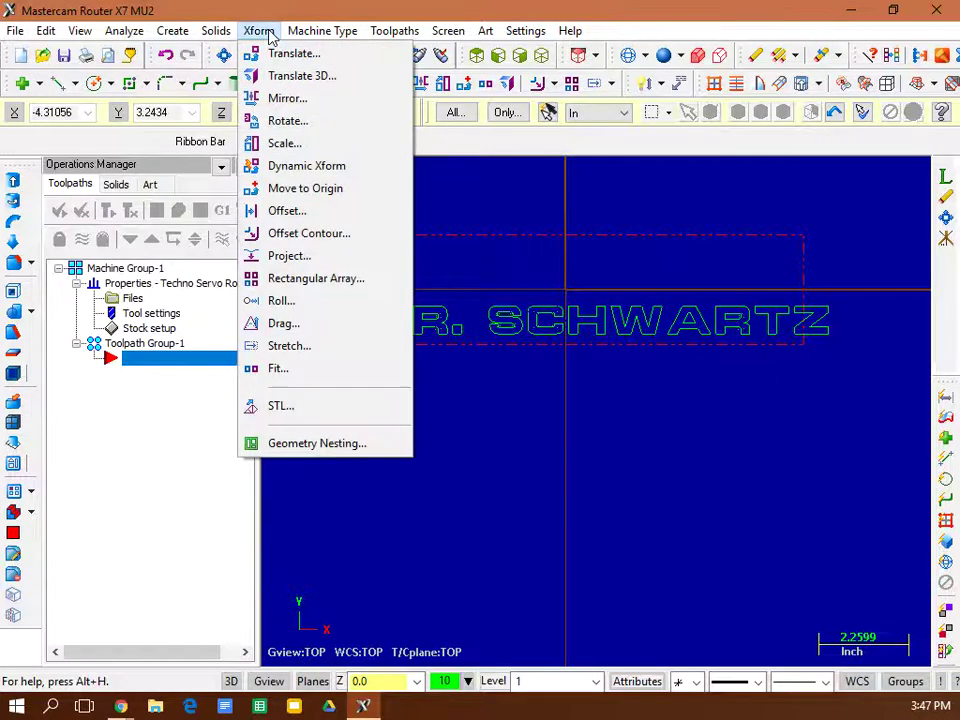
left_click(290, 323)
mouse_move(311, 268)
left_mouse_down()
mouse_move(407, 312)
mouse_move(795, 394)
mouse_move(879, 397)
left_mouse_up()
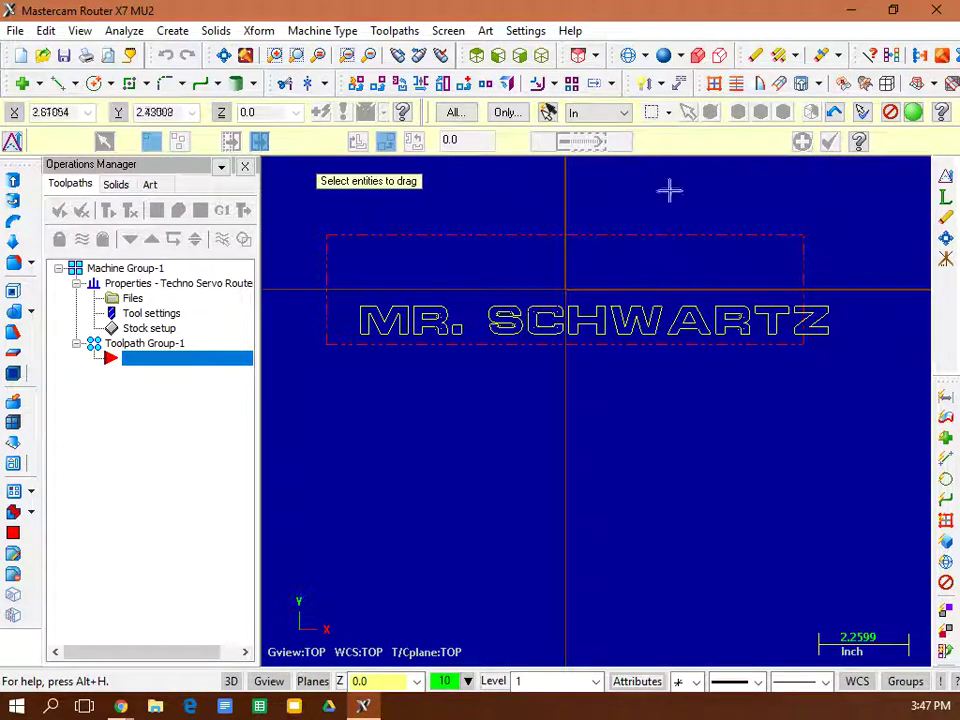
left_click(913, 115)
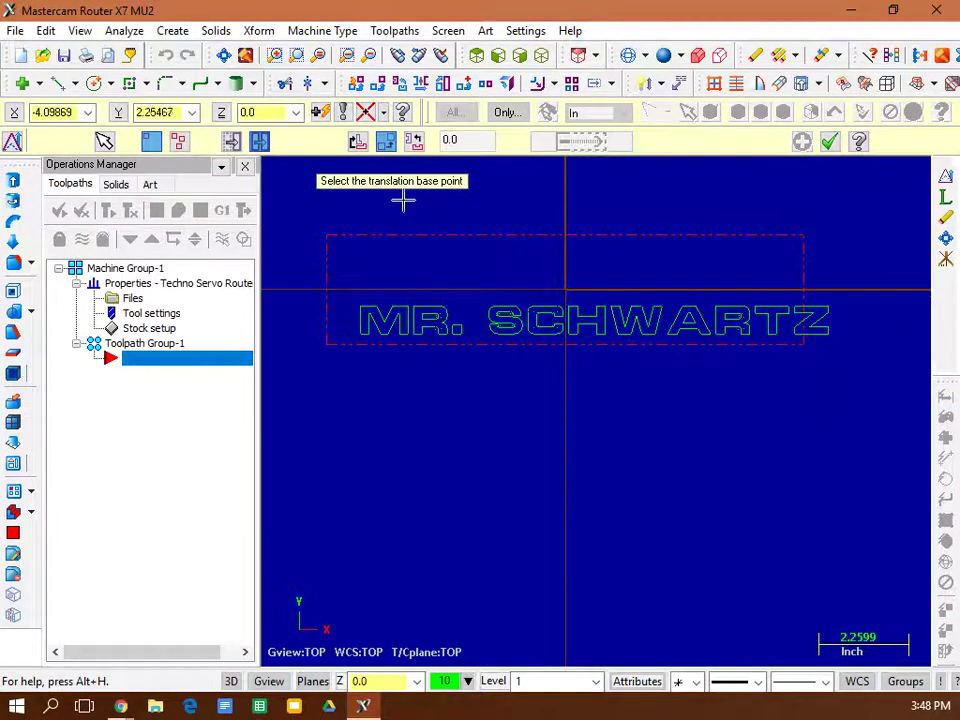
left_click(362, 303)
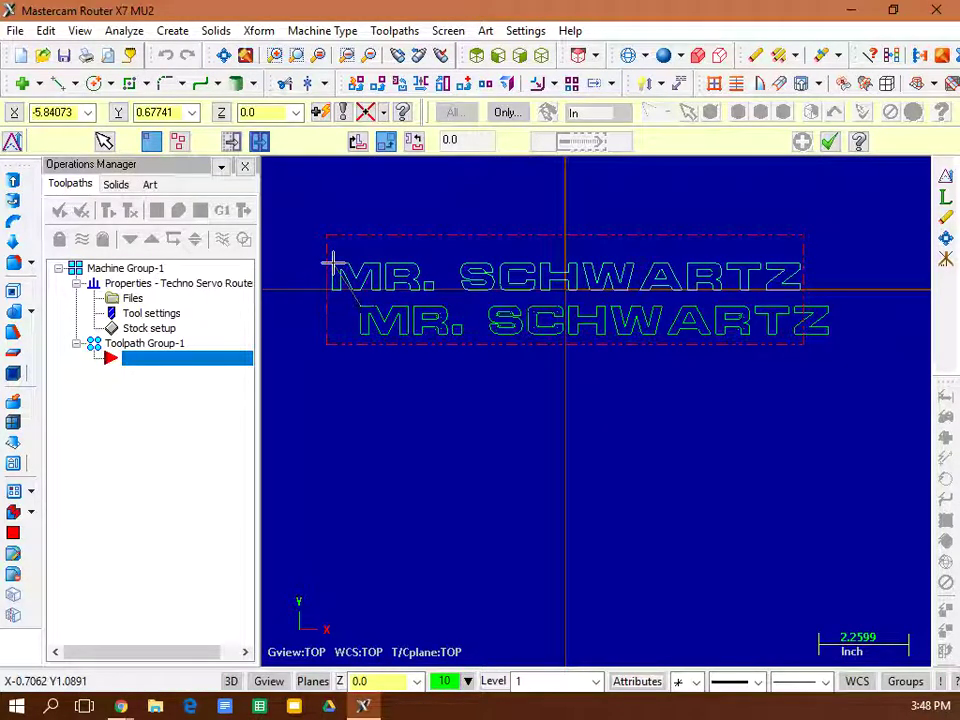
left_click(333, 262)
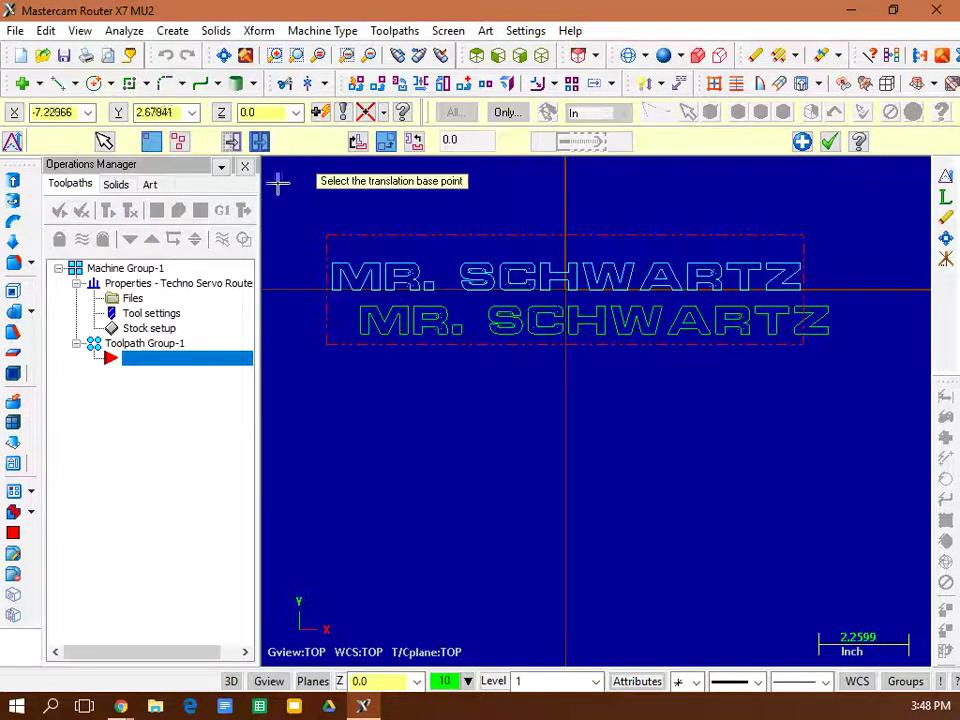
left_click(234, 142)
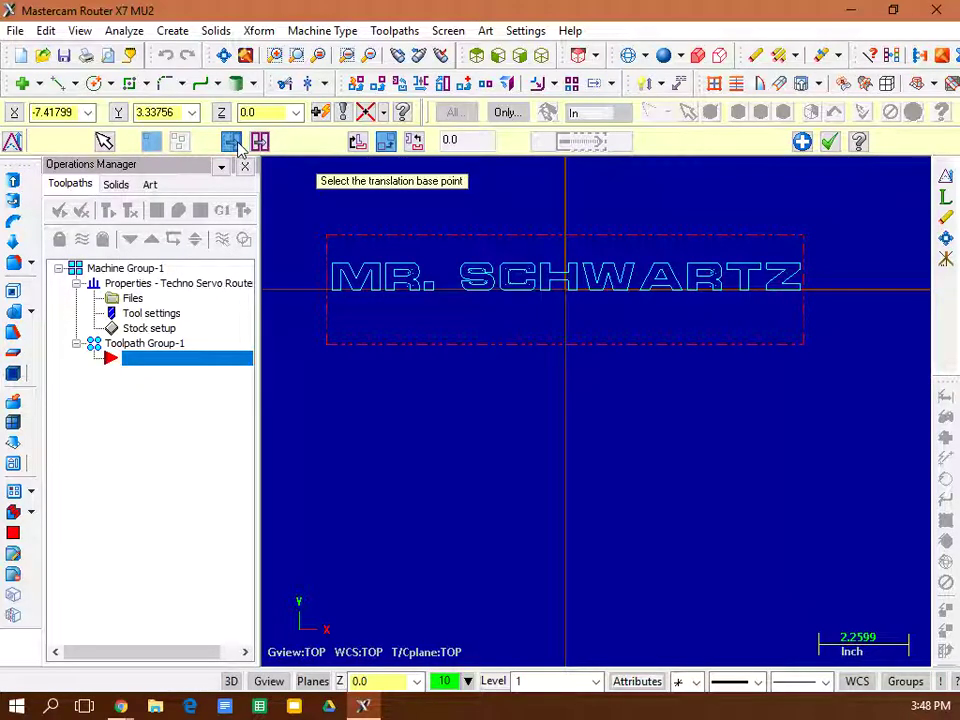
left_click(831, 143)
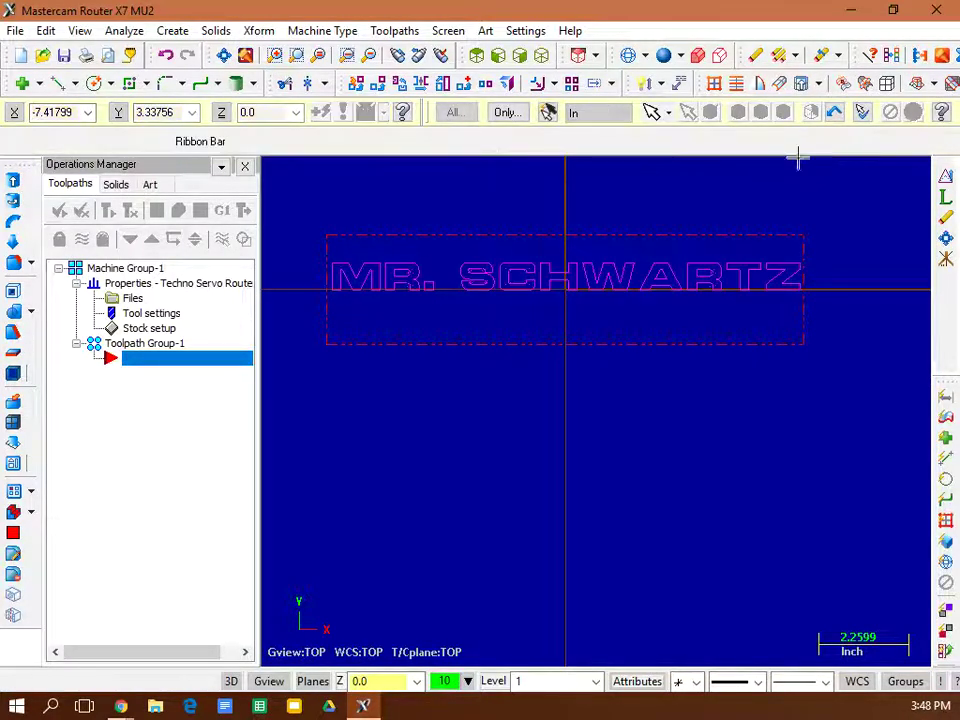
Step: Fit the view, clear the result colours, and start an Engraving toolpath
left_click(223, 54)
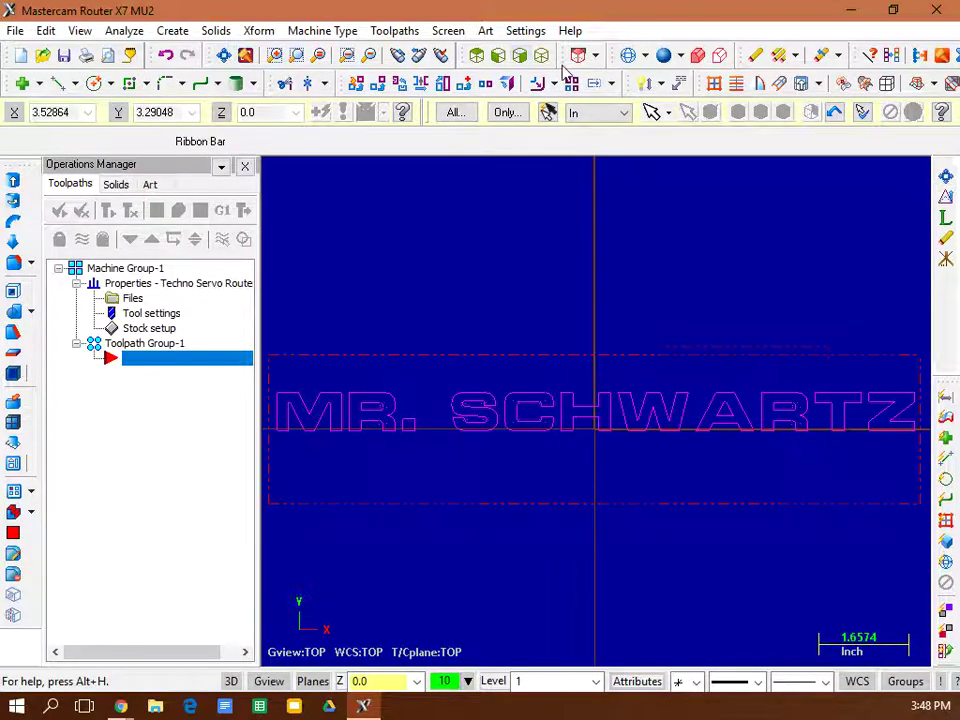
left_click(893, 57)
scroll(664, 285, "down", 1)
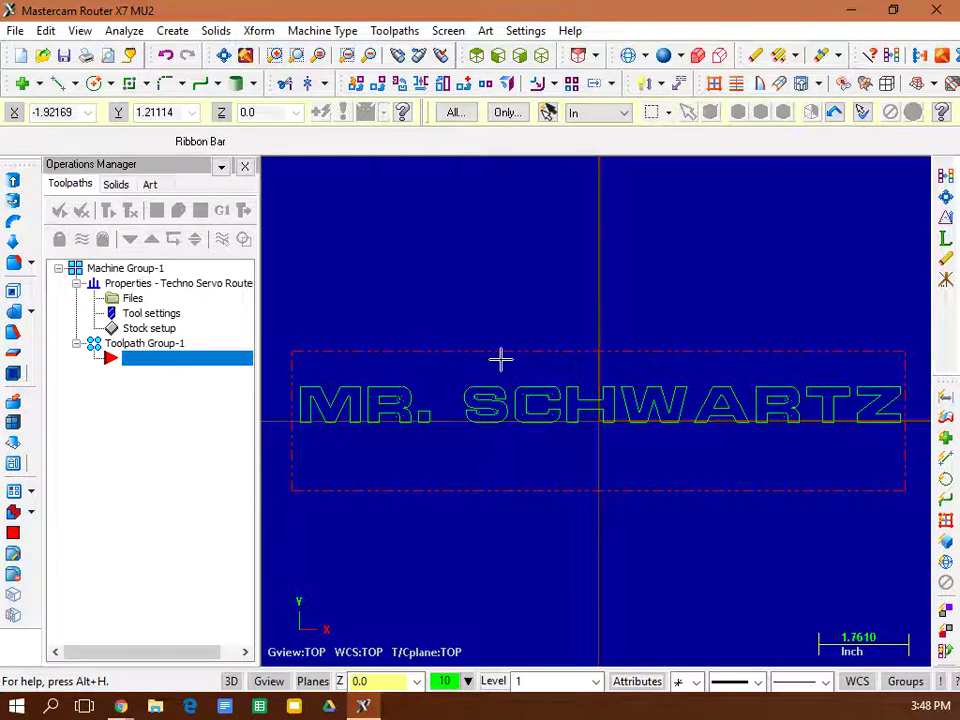
left_click(385, 33)
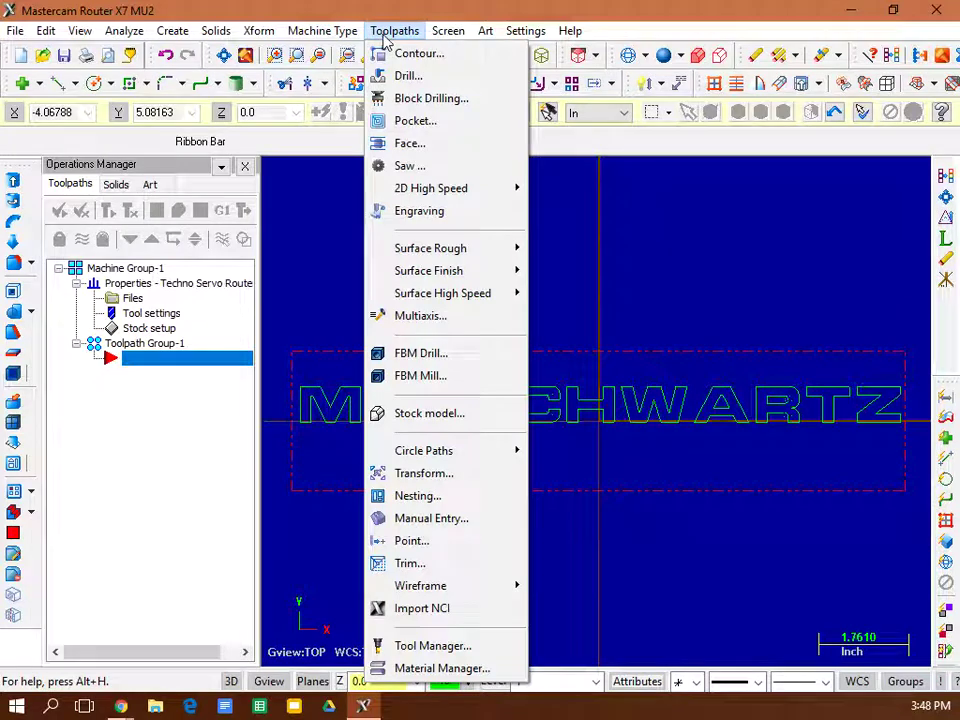
left_click(440, 213)
Step: Accept the default NC name and window-chain all 15 MR. SCHWARTZ letter outlines
left_click(197, 281)
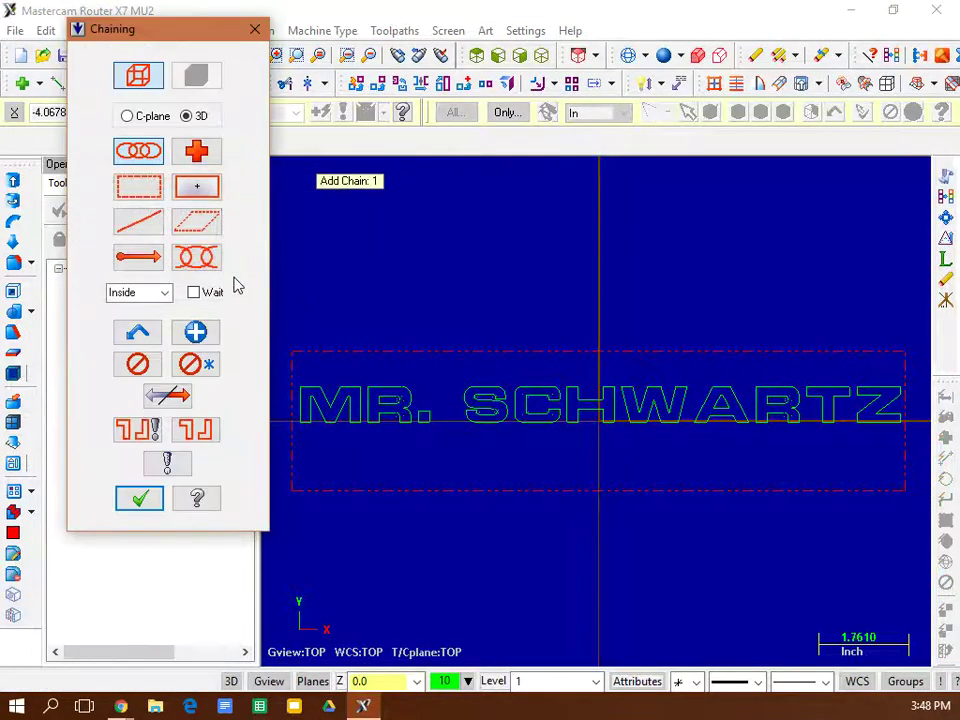
left_click(137, 190)
left_click(286, 353)
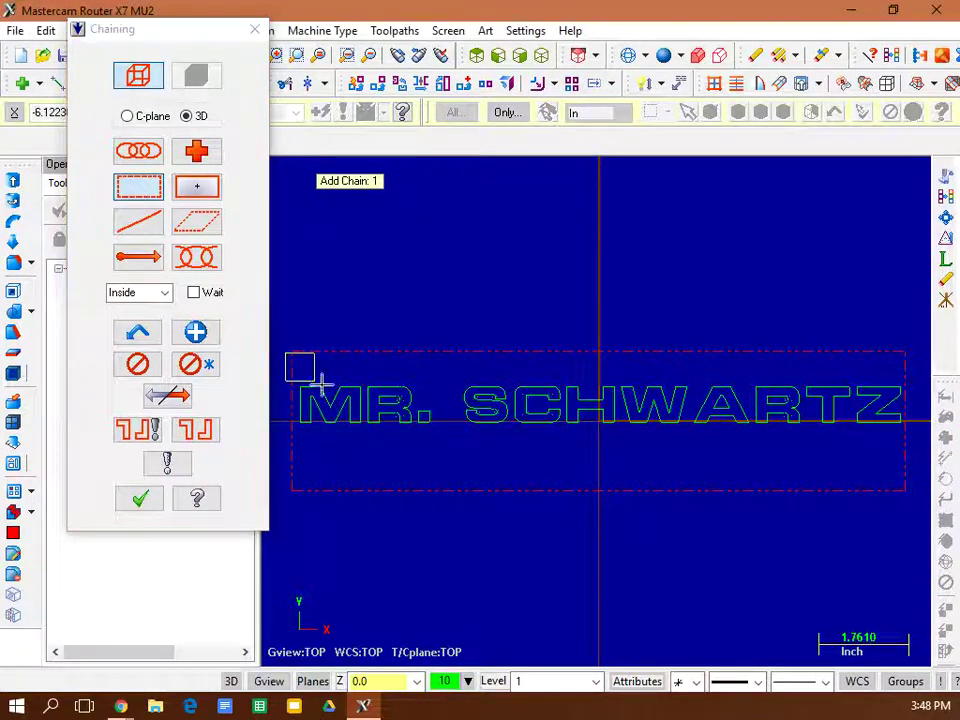
left_click(915, 463)
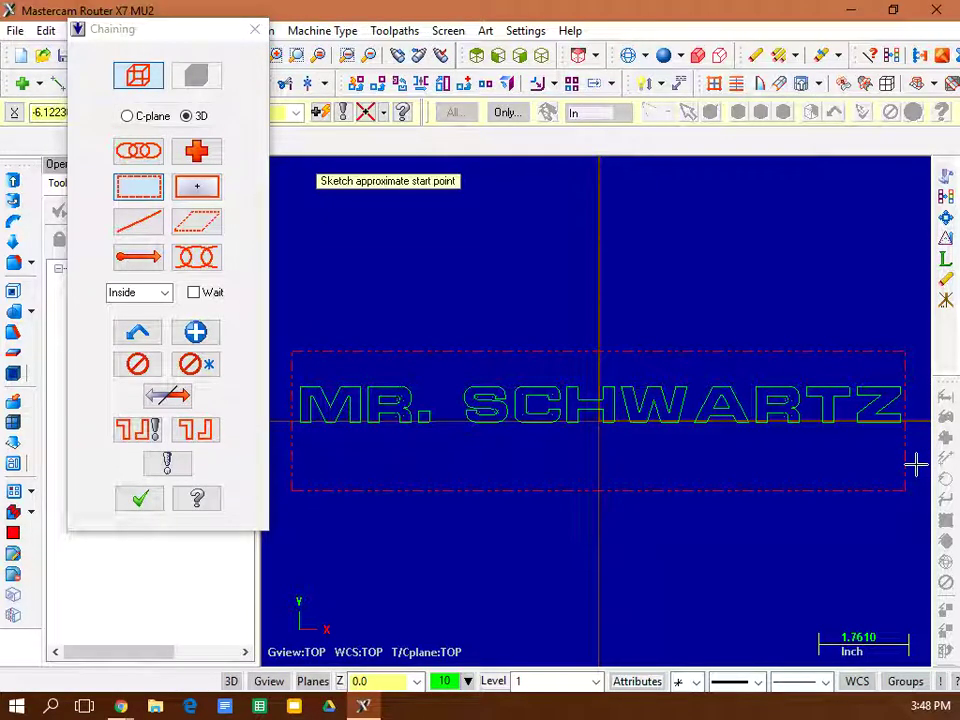
left_click(855, 439)
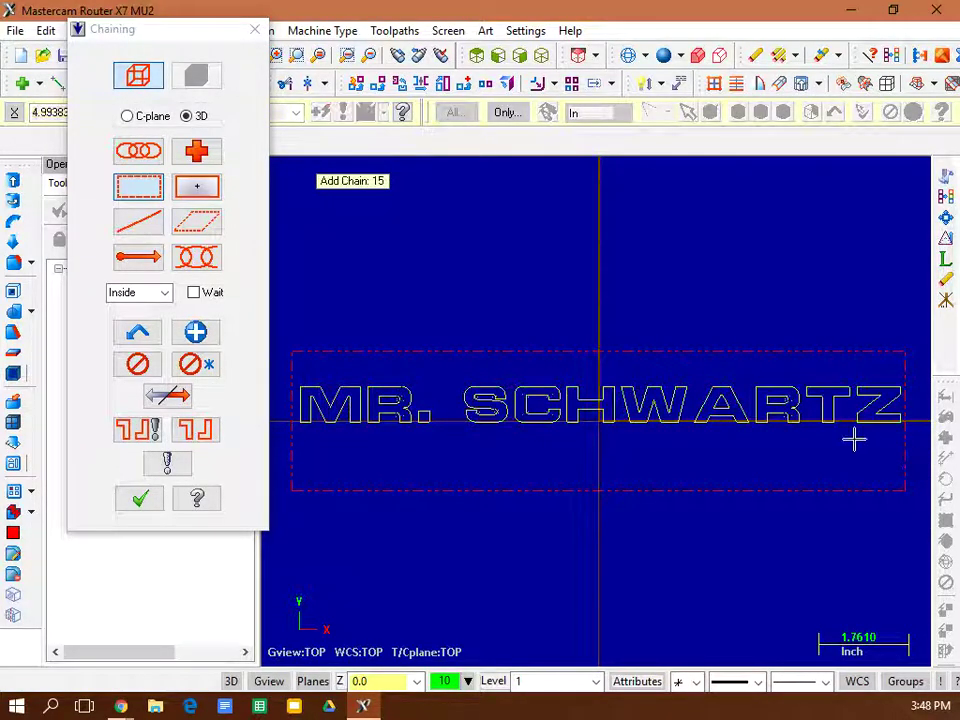
left_click(149, 500)
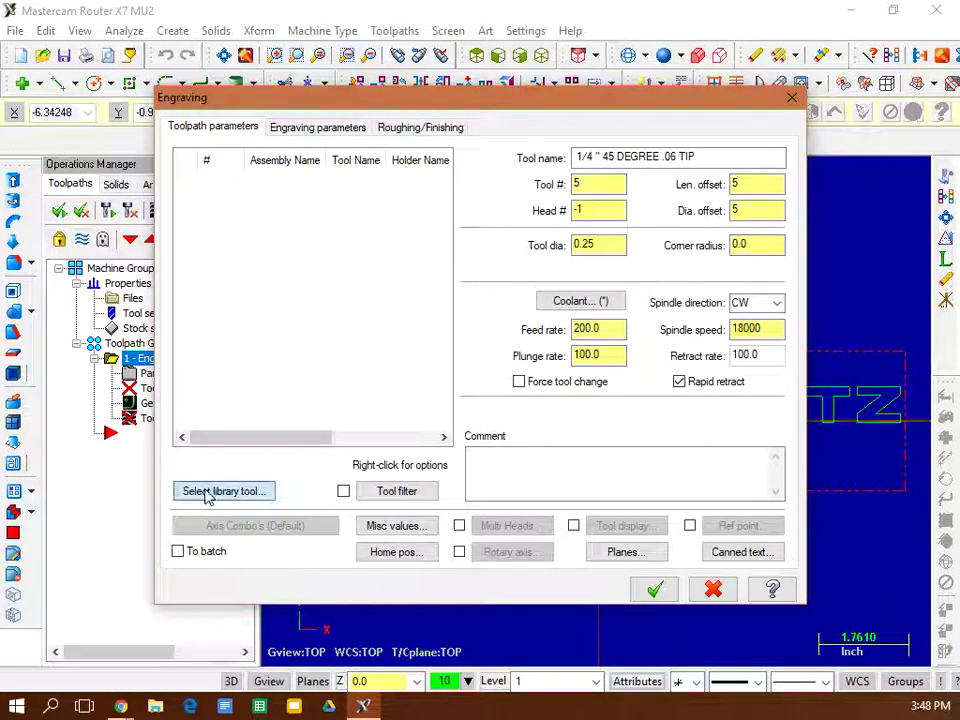
Step: Pick the 1/2" 45 DEGREE .005 TIP tool from the library for the engraving toolpath
left_click(196, 491)
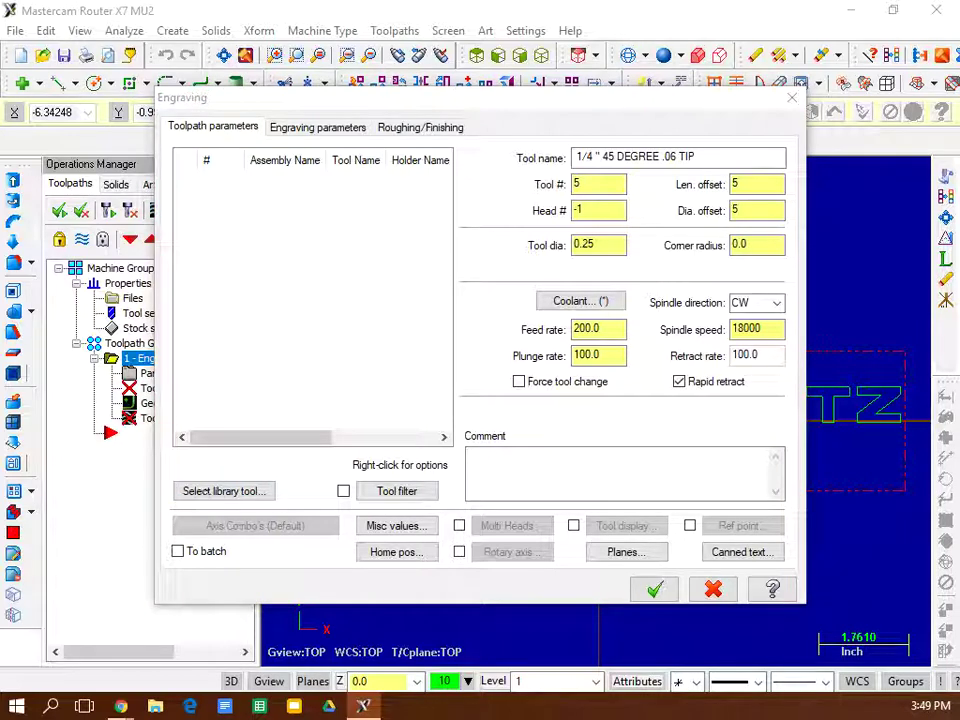
left_click_drag(17, 131, 512, 103)
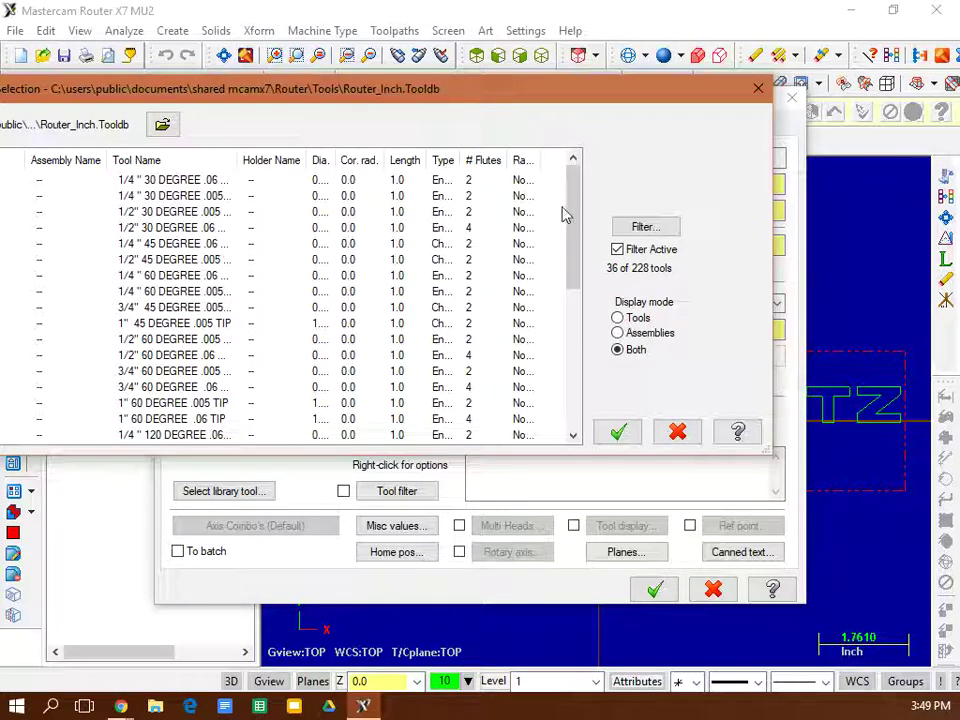
left_click_drag(574, 208, 575, 220)
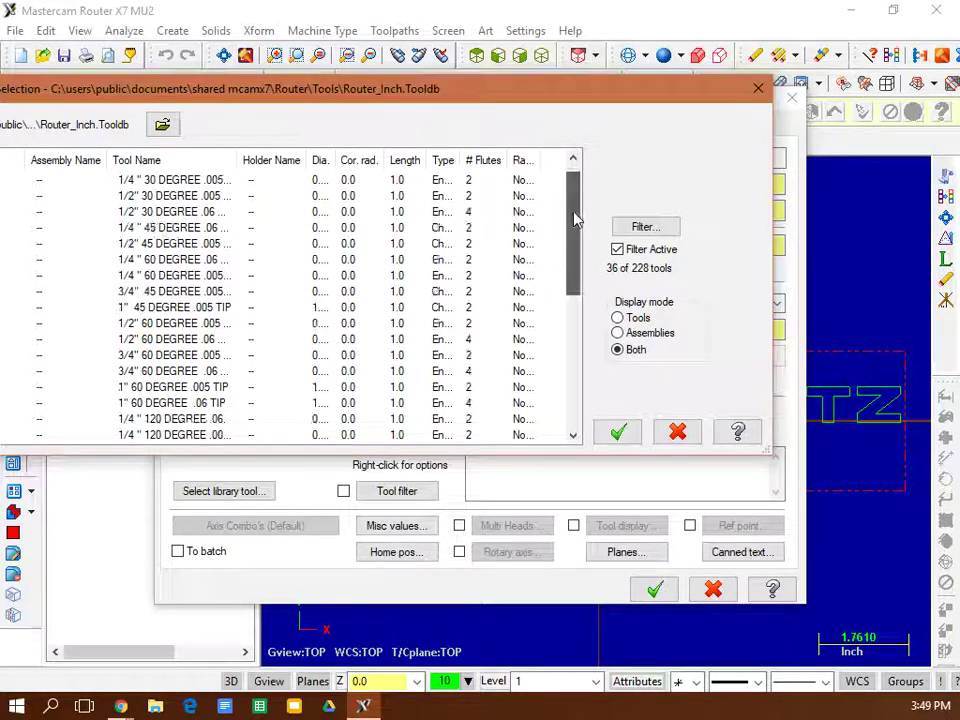
left_click(168, 245)
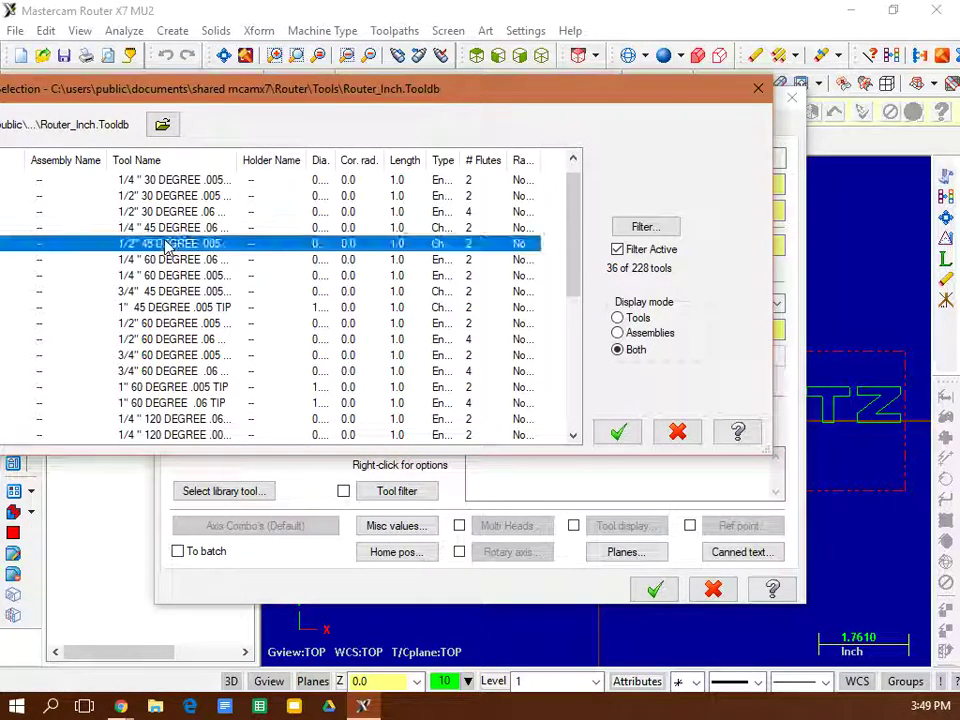
left_click(617, 432)
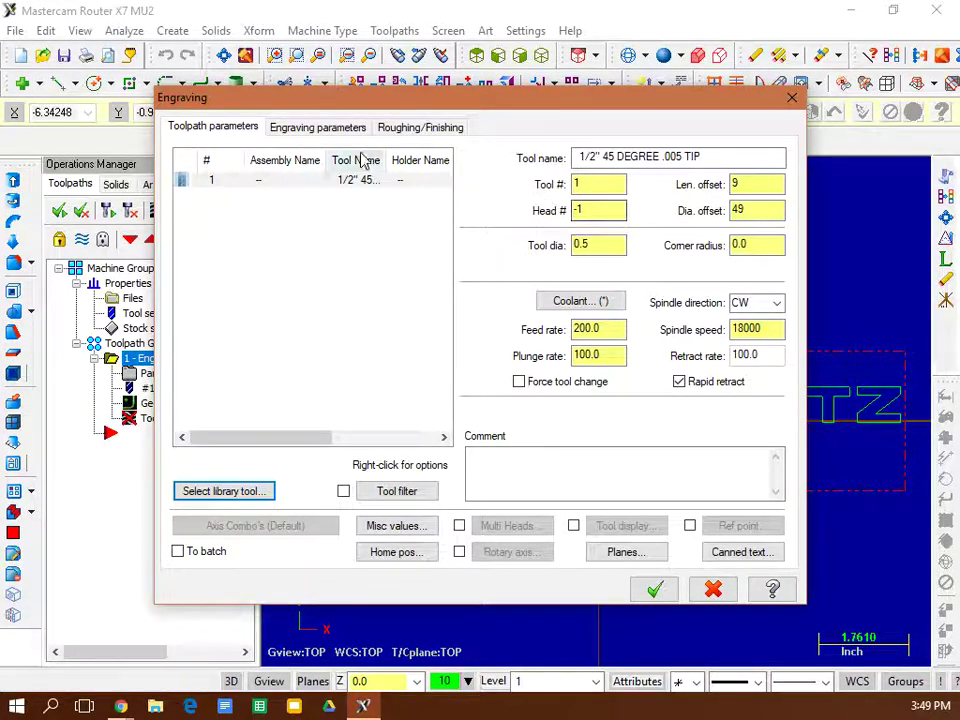
left_click(300, 129)
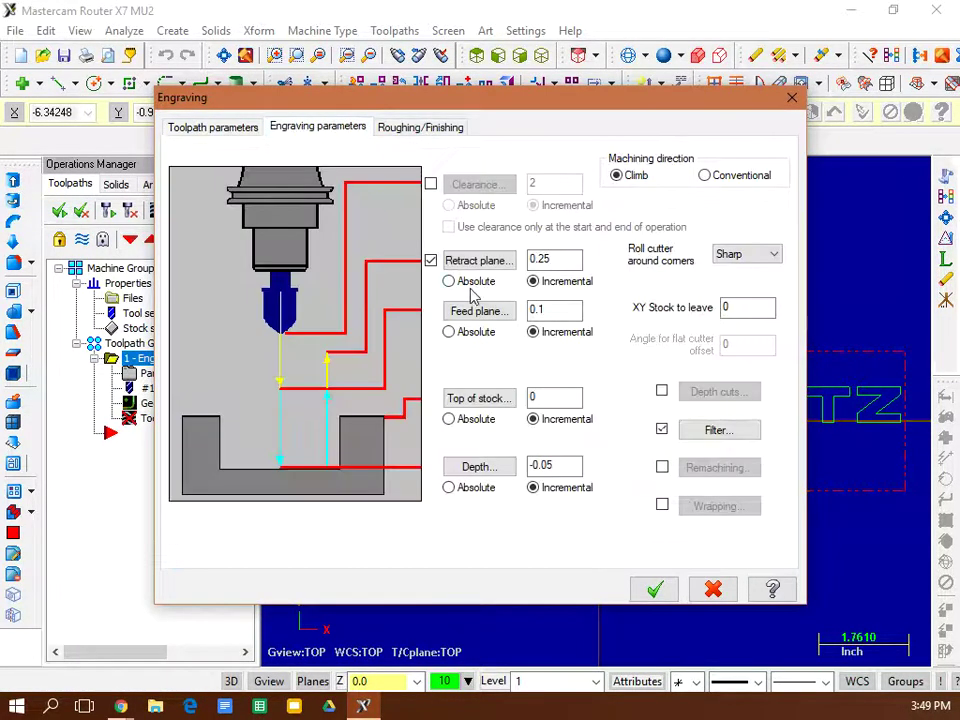
Step: Set retract, feed plane, top of stock and depth to absolute, with depth -0.08
left_click(450, 282)
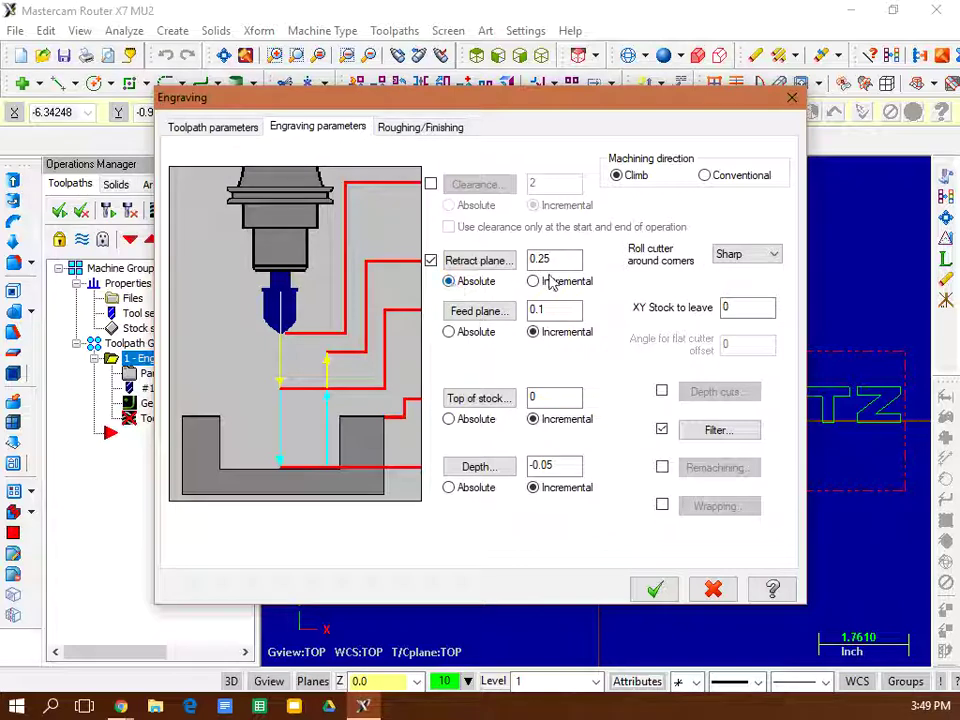
left_click(449, 333)
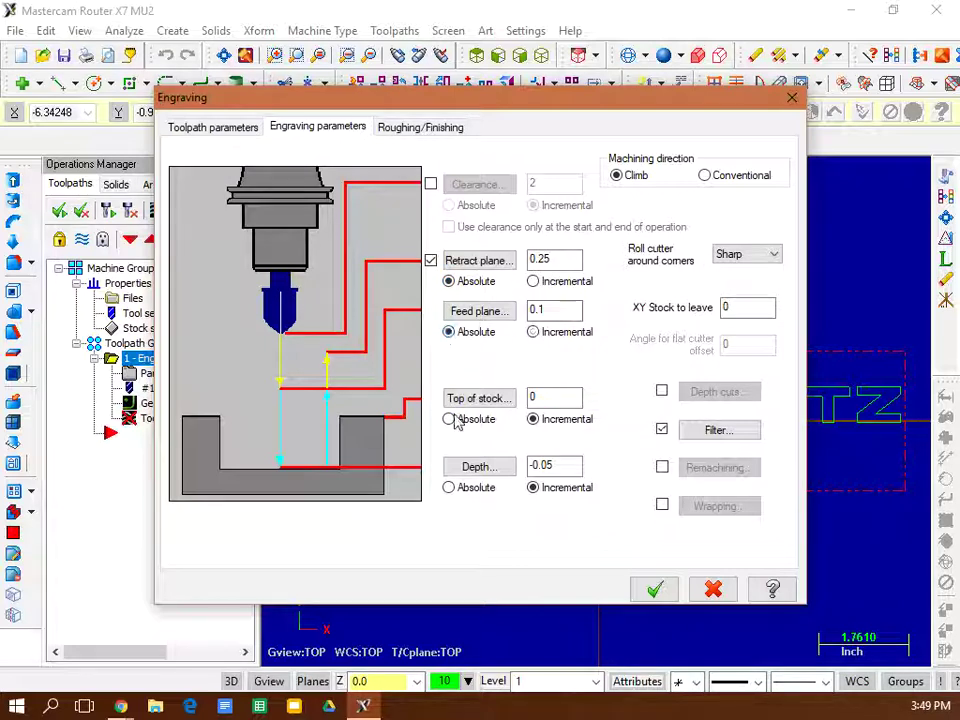
left_click(449, 420)
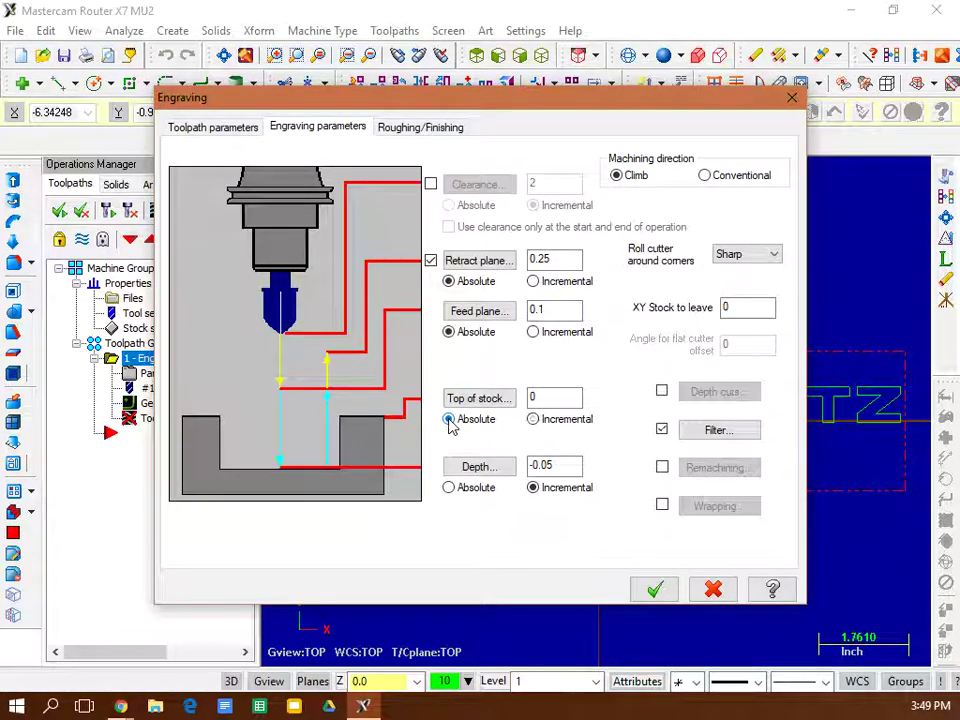
left_click(449, 488)
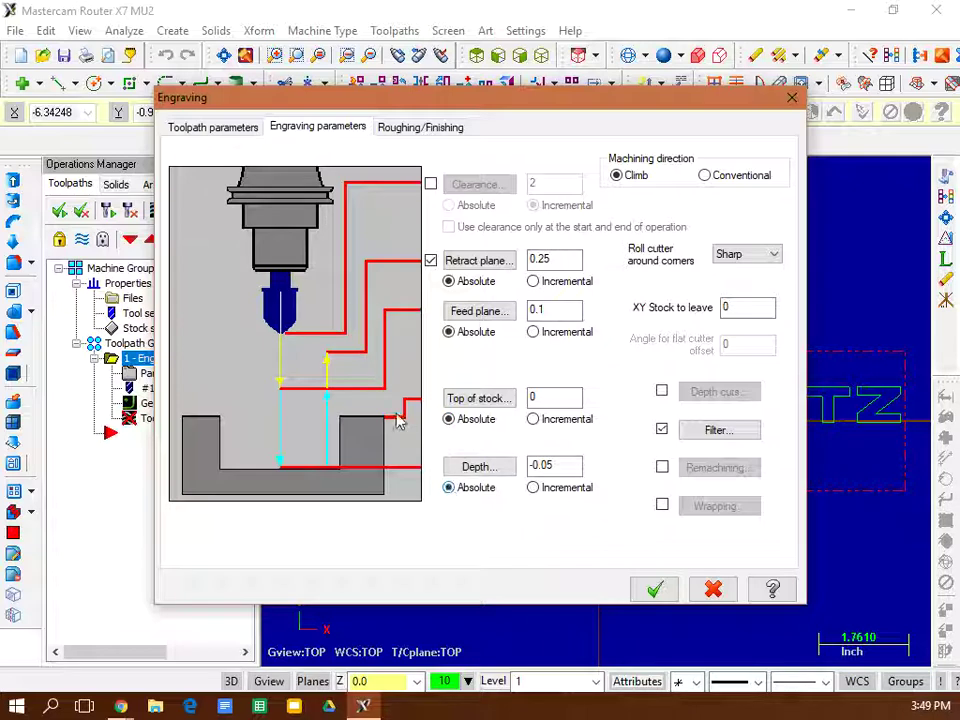
left_click(563, 467)
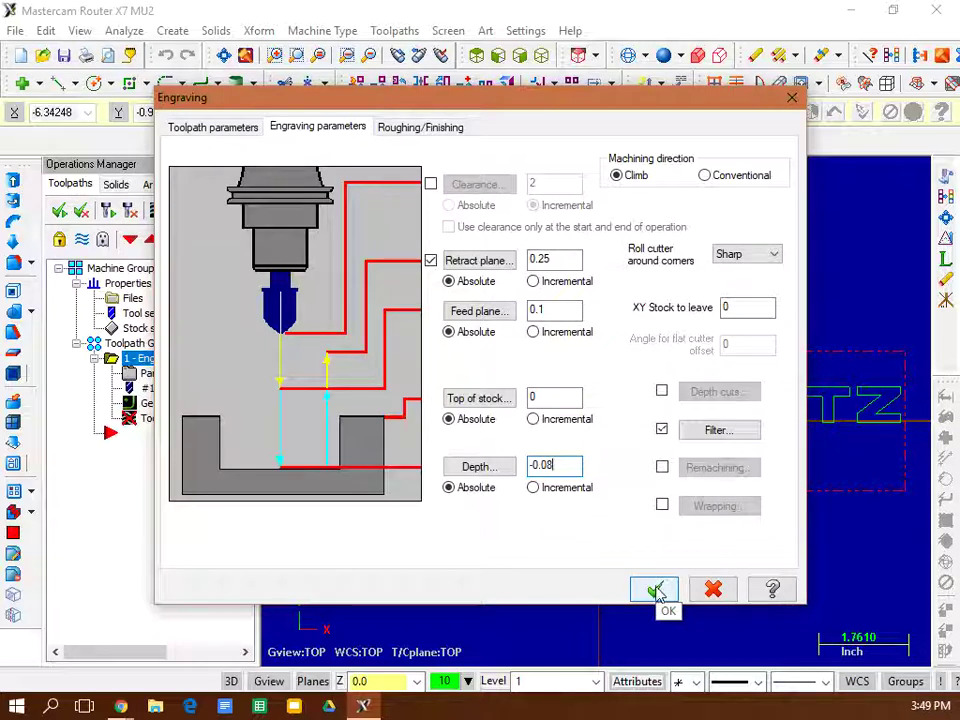
left_click(655, 591)
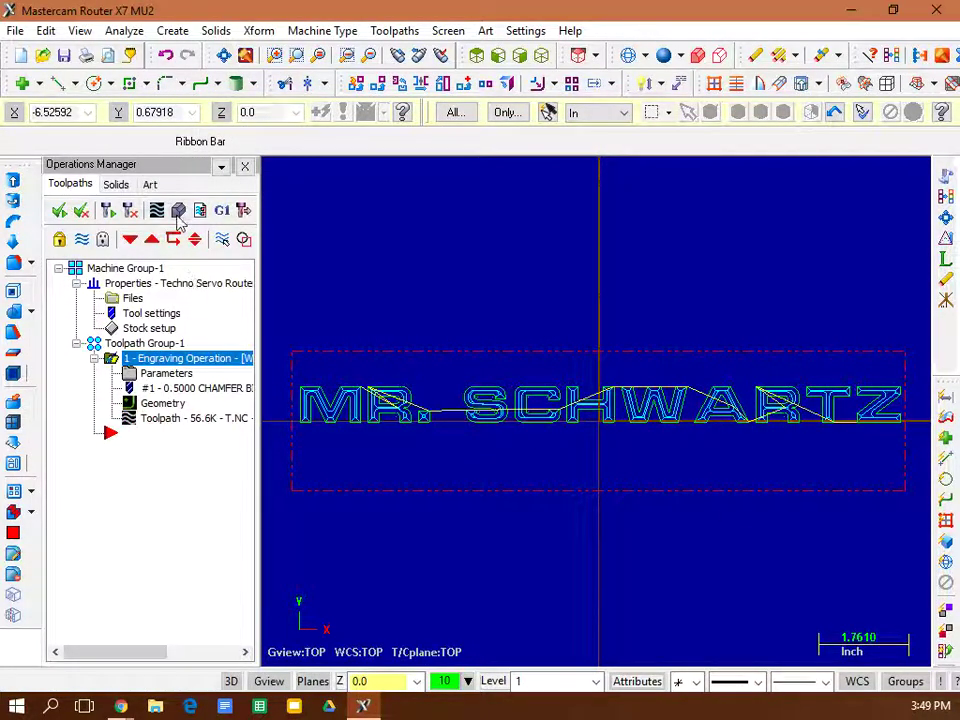
Step: Simulate the engraving toolpath in isometric view and inspect the cut lettering
left_click(177, 215)
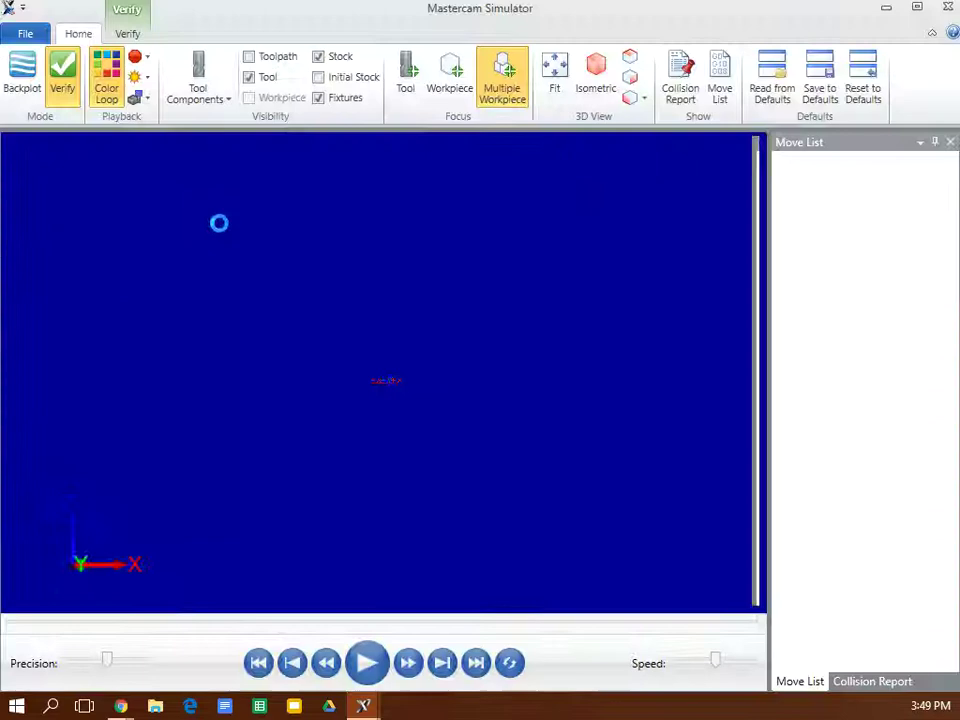
left_click(604, 80)
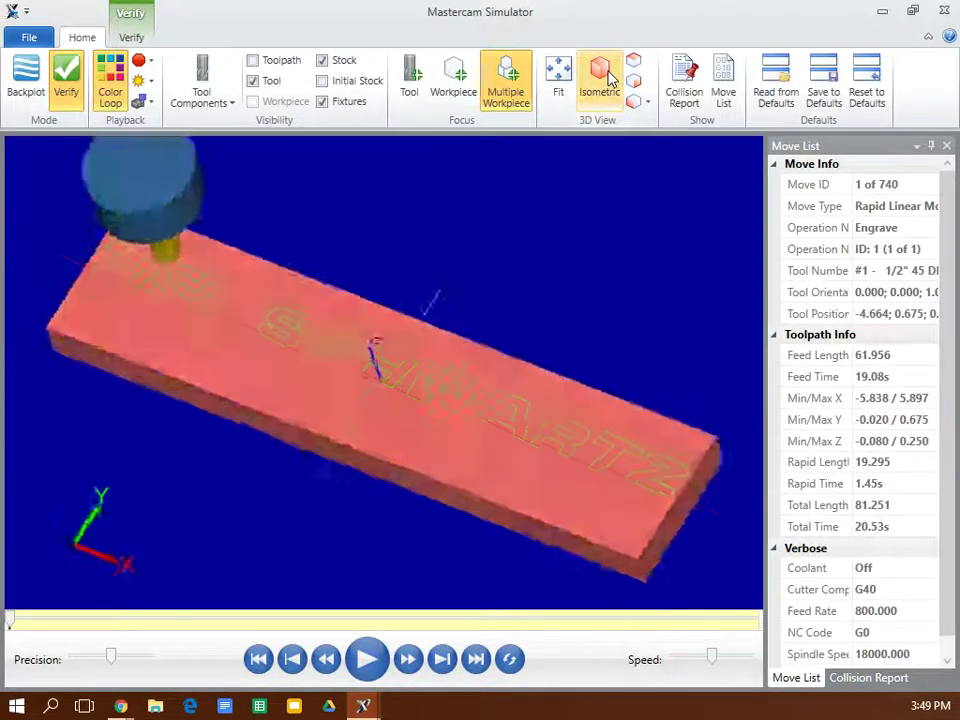
left_click(368, 659)
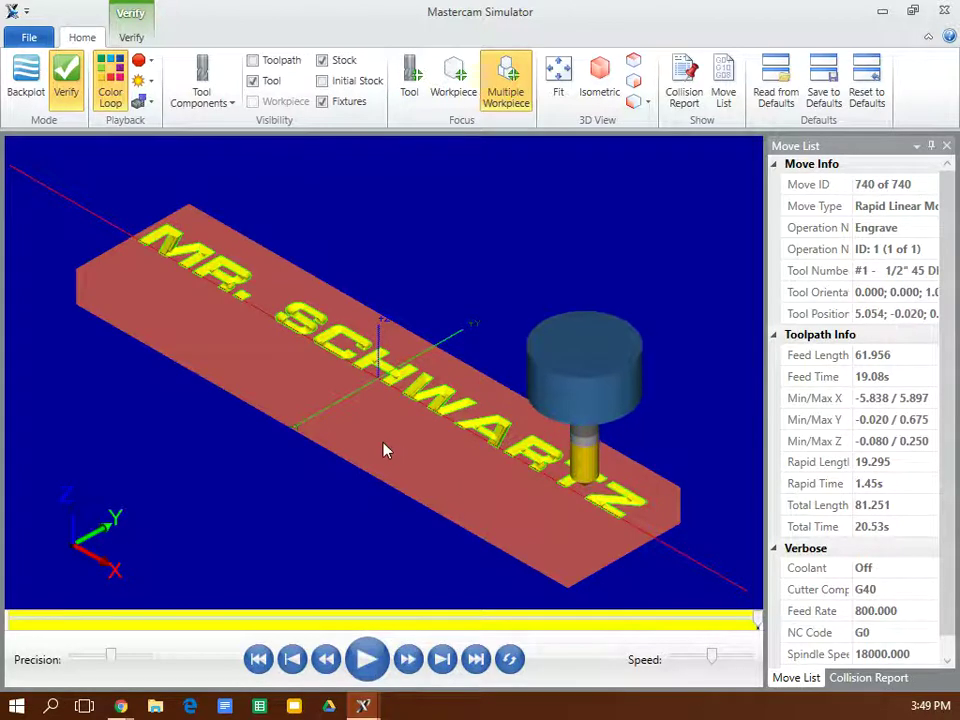
middle_click_drag(383, 450, 388, 418)
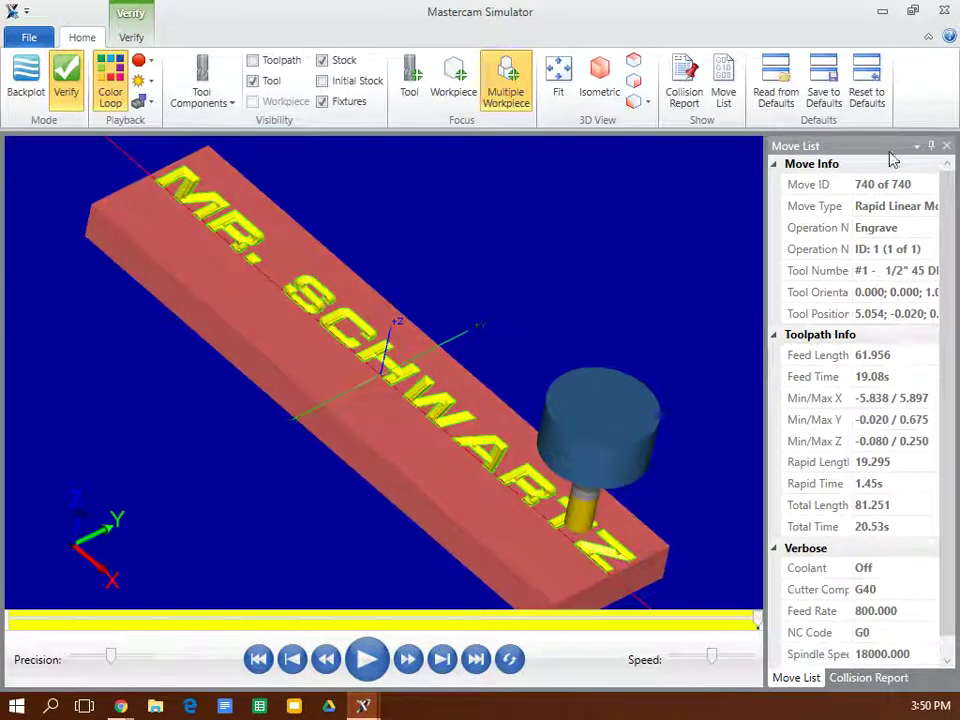
left_click(944, 10)
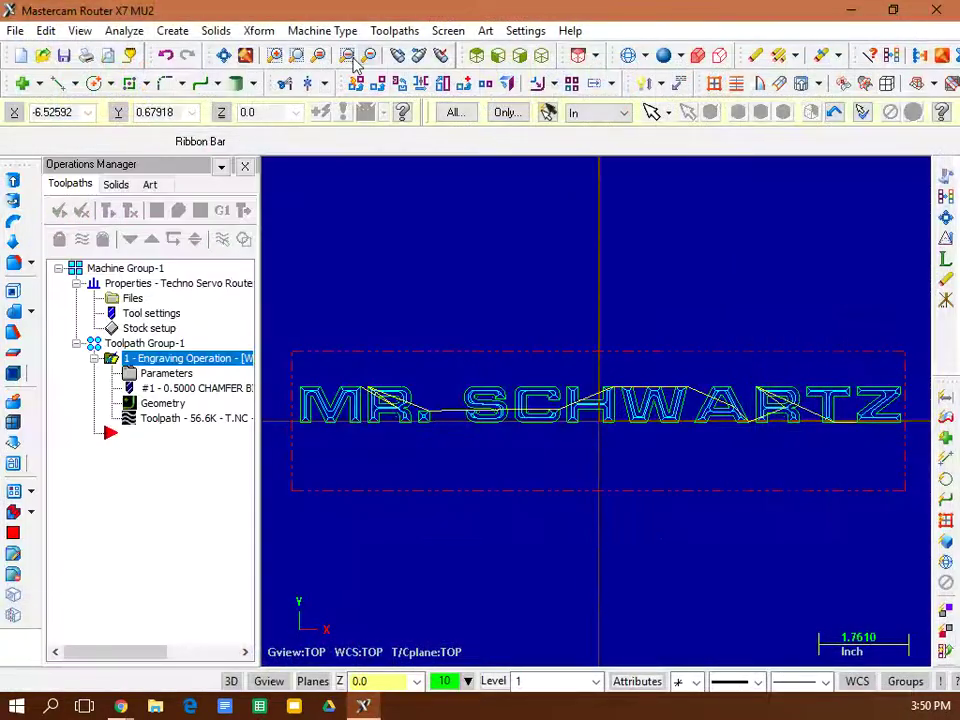
left_click(15, 30)
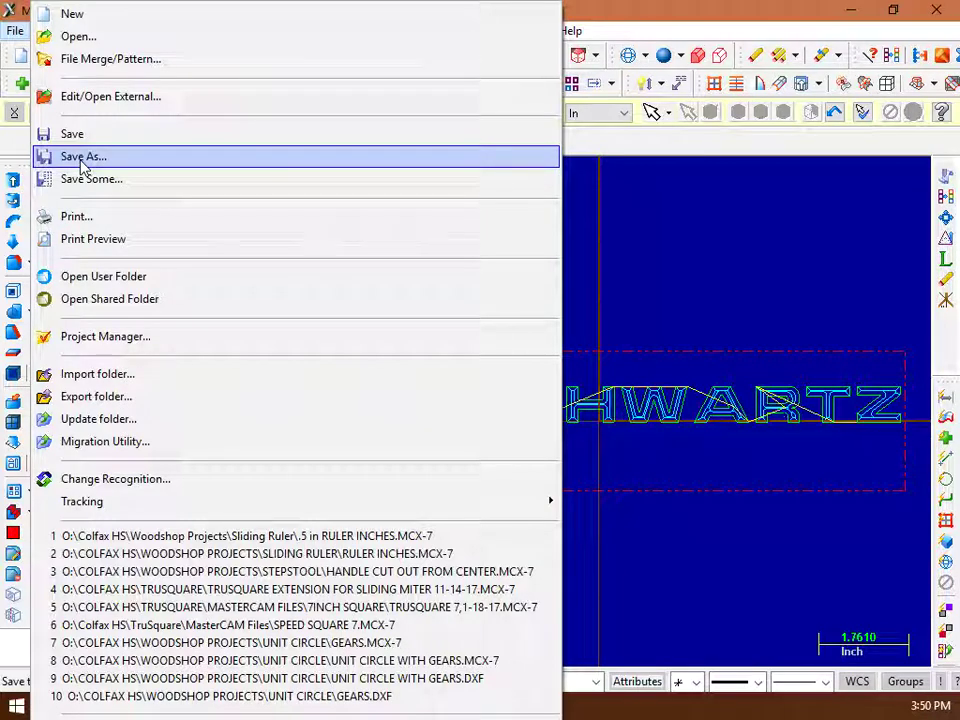
left_click(724, 251)
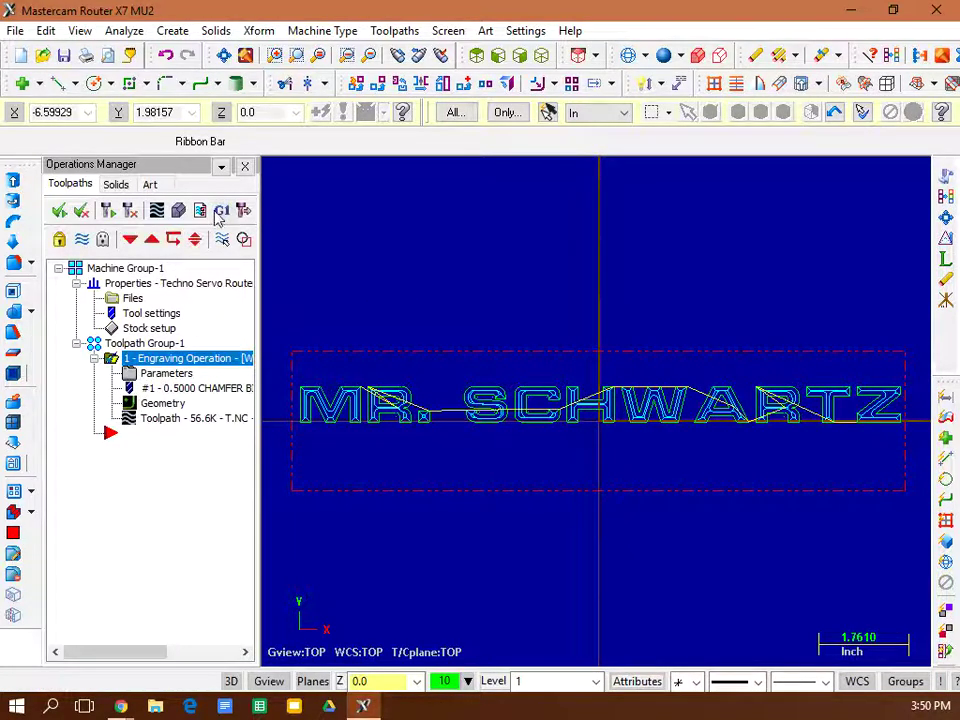
Step: Post the engraving operation and browse to the Desk top sign folder on USB Drive (D:)
left_click(220, 211)
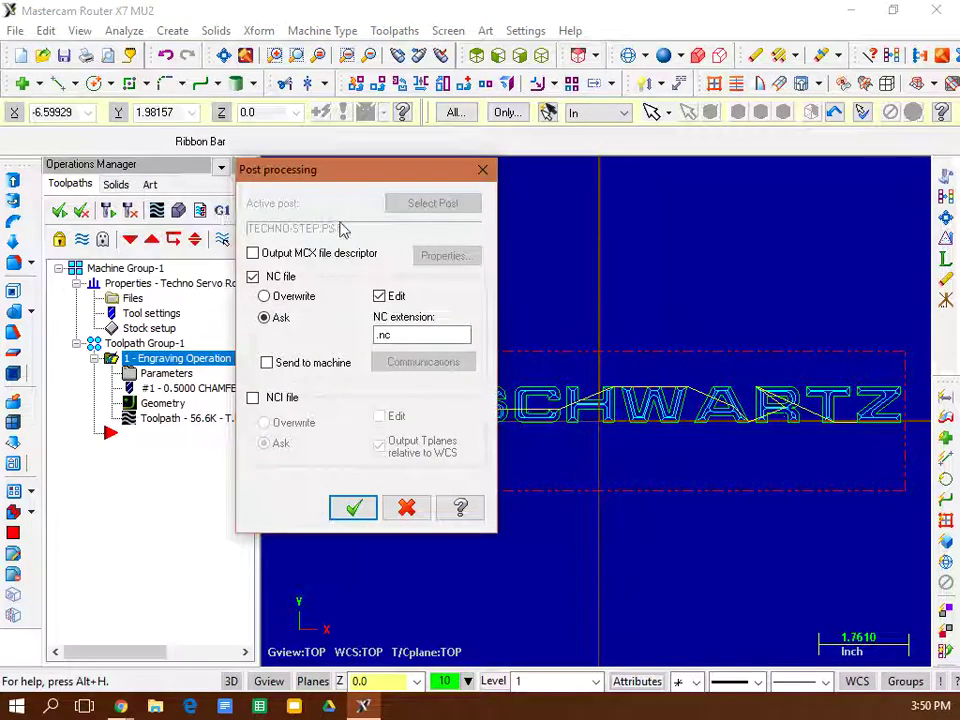
left_click(352, 508)
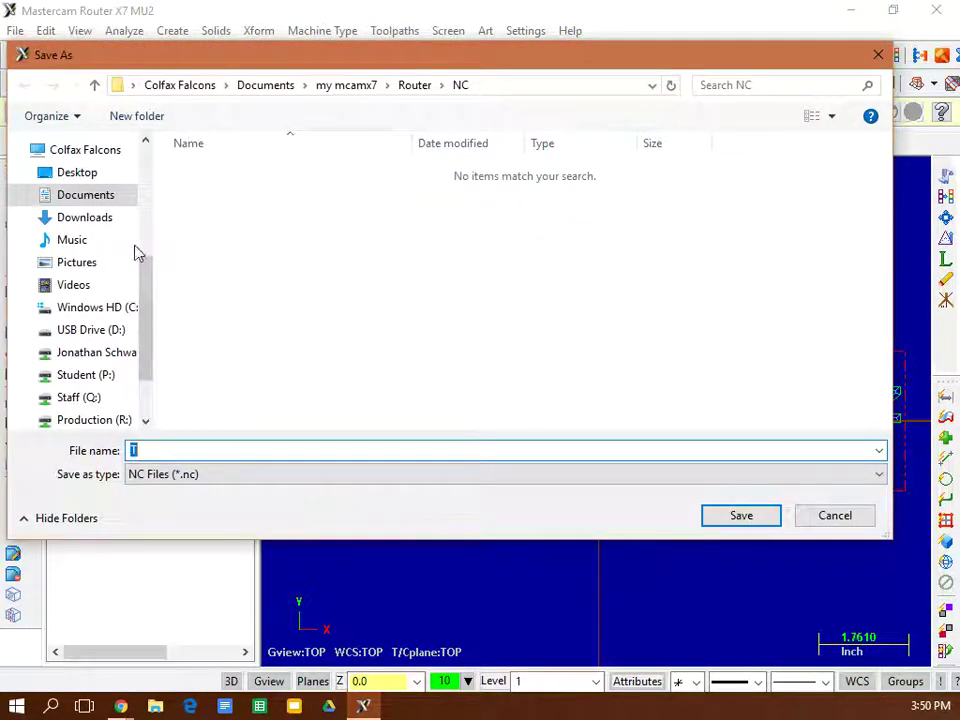
left_click(90, 330)
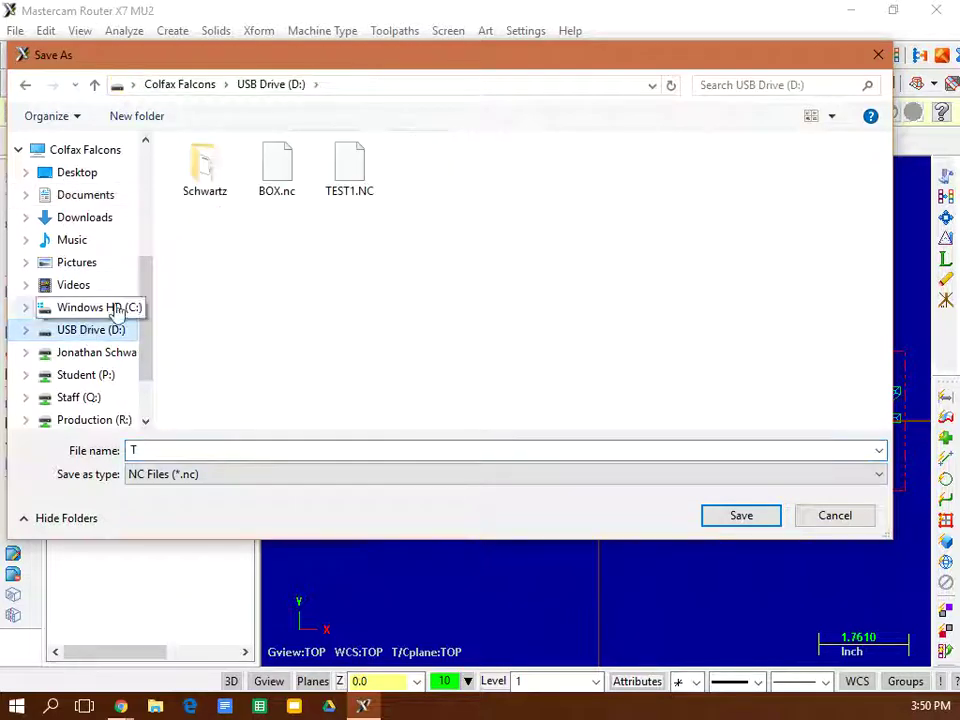
double_click(205, 178)
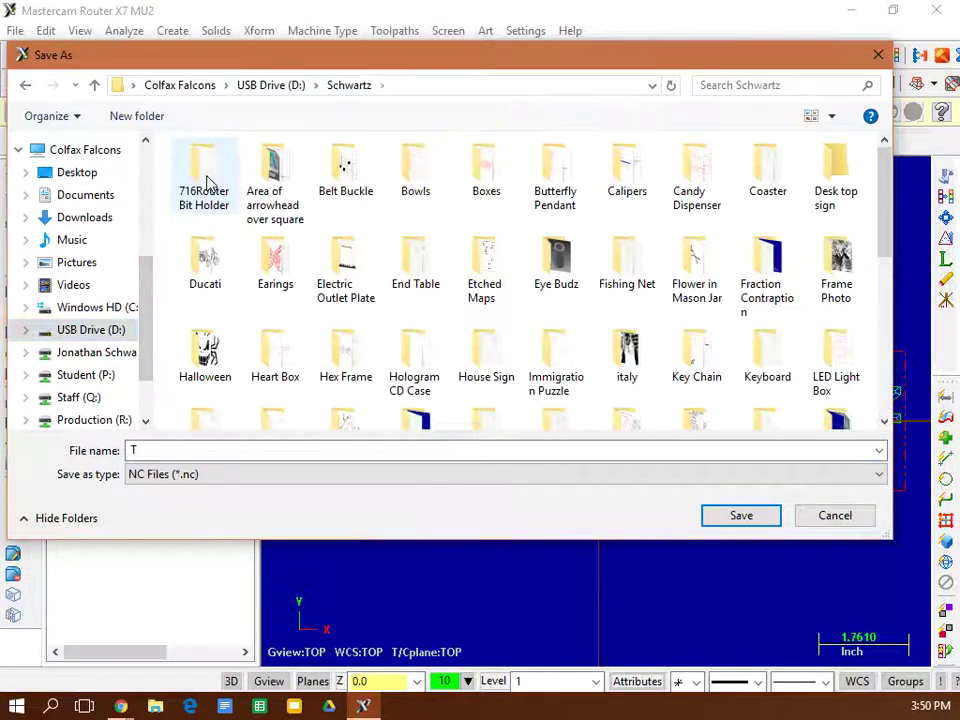
left_click(840, 193)
double_click(840, 193)
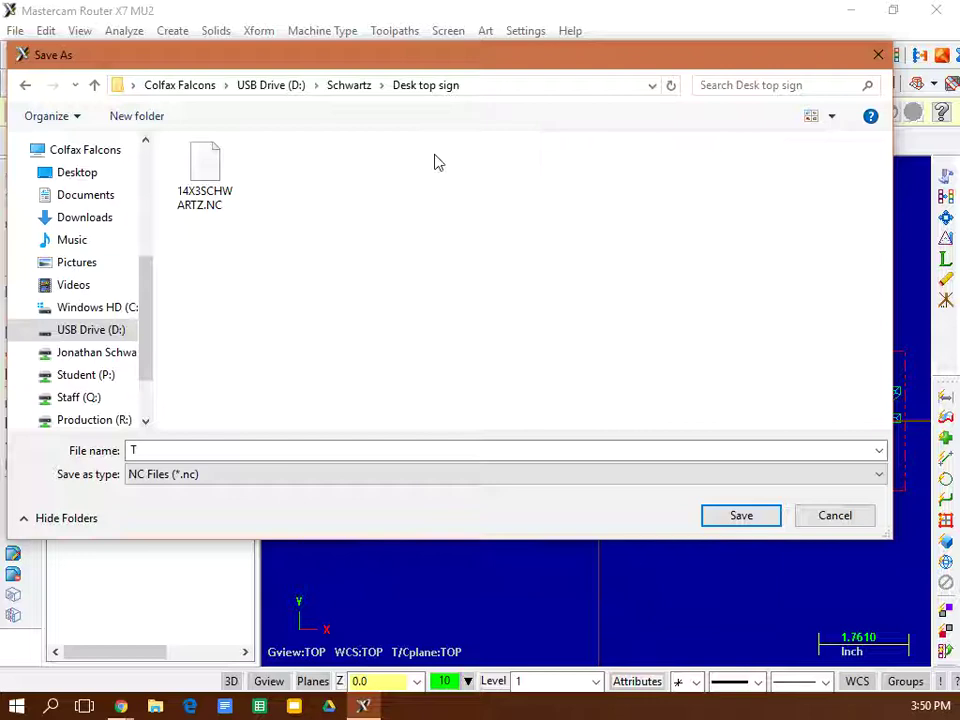
Step: Save the NC file as 14X3SCHWARTZ.NC, replacing the existing file
left_click(222, 207)
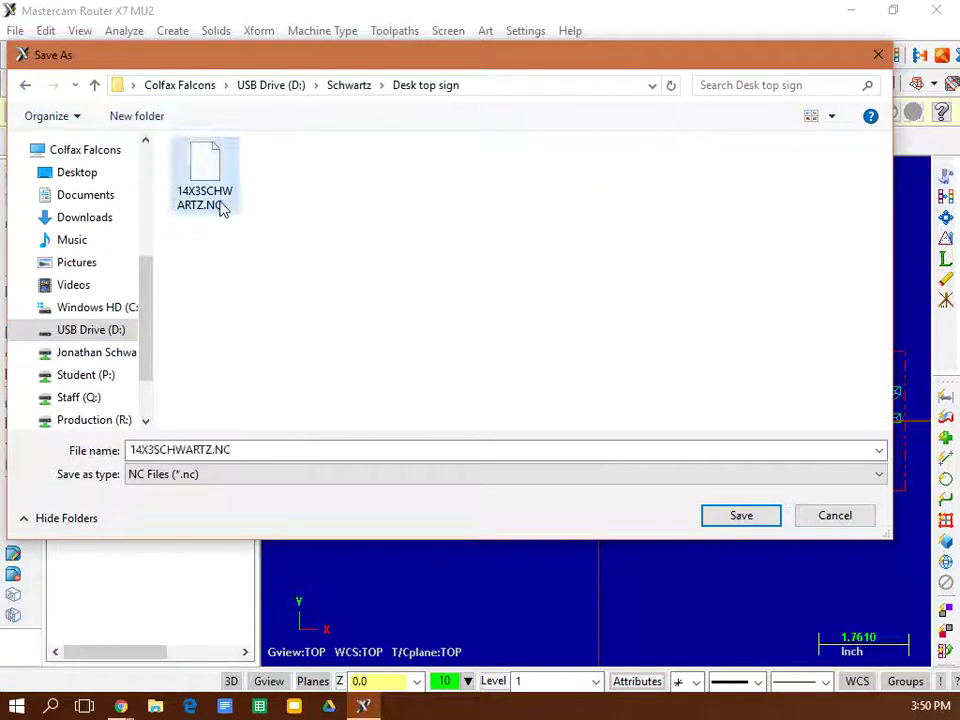
left_click(148, 450)
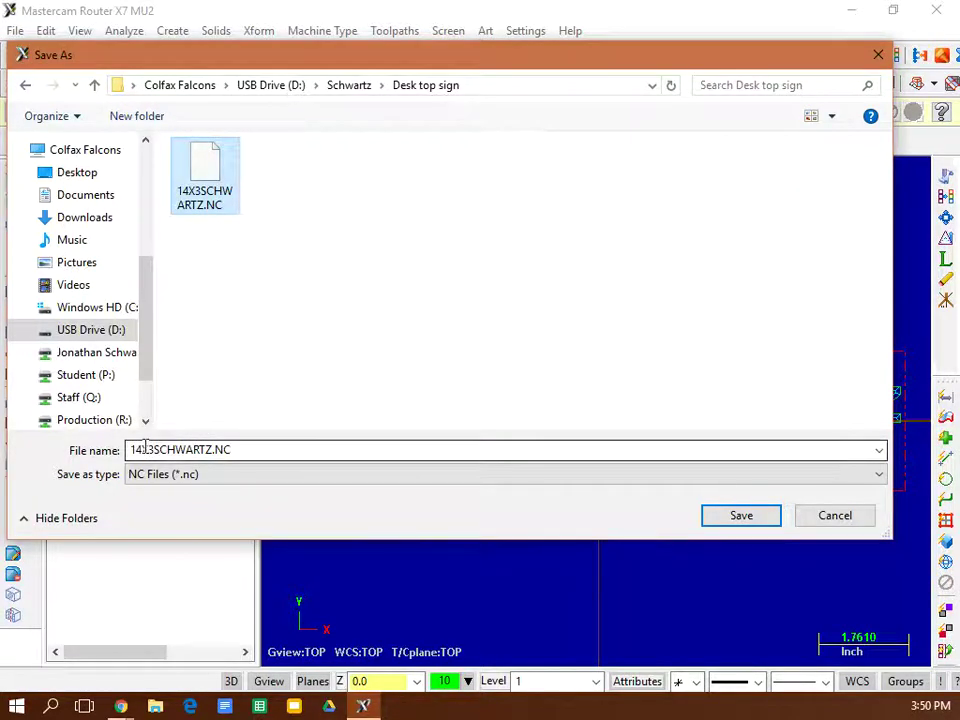
double_click(146, 449)
left_click(139, 450)
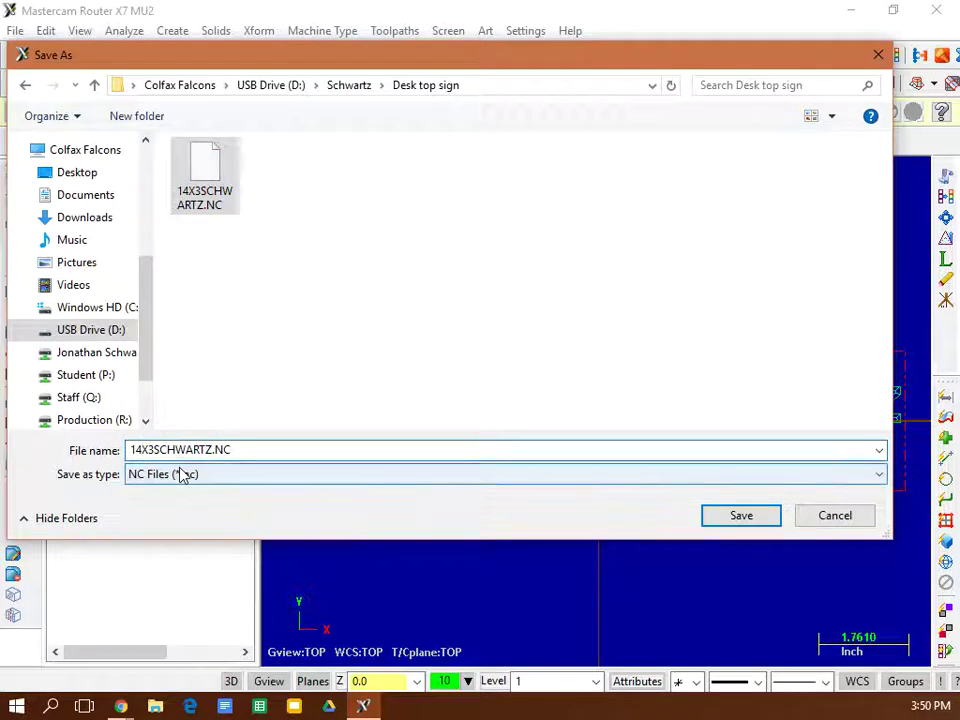
key("BackSpace")
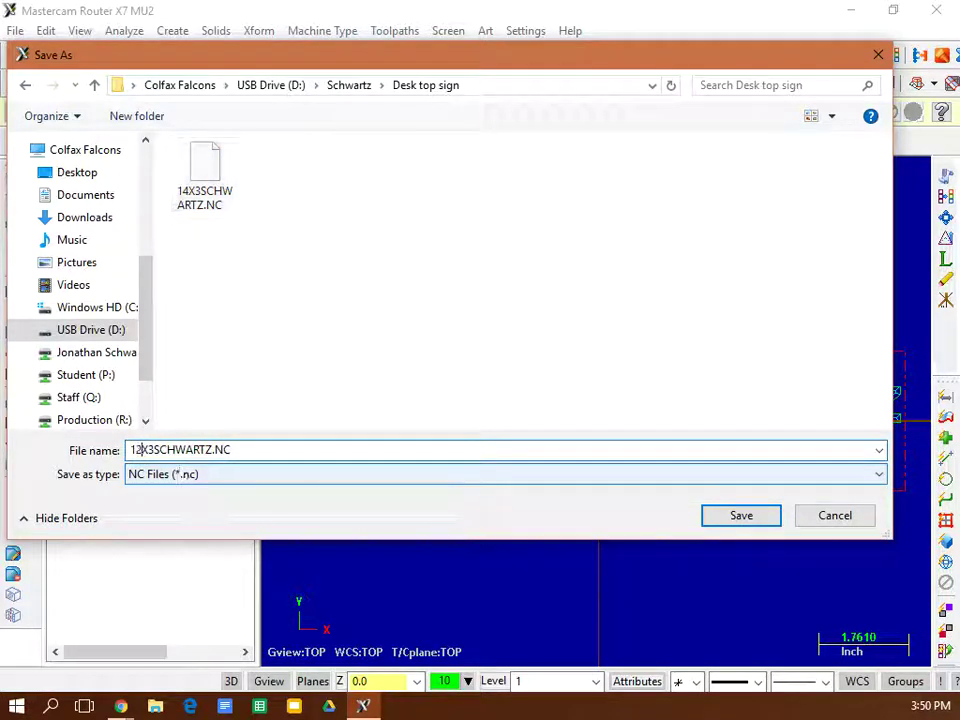
type("2")
key("BackSpace")
type("4")
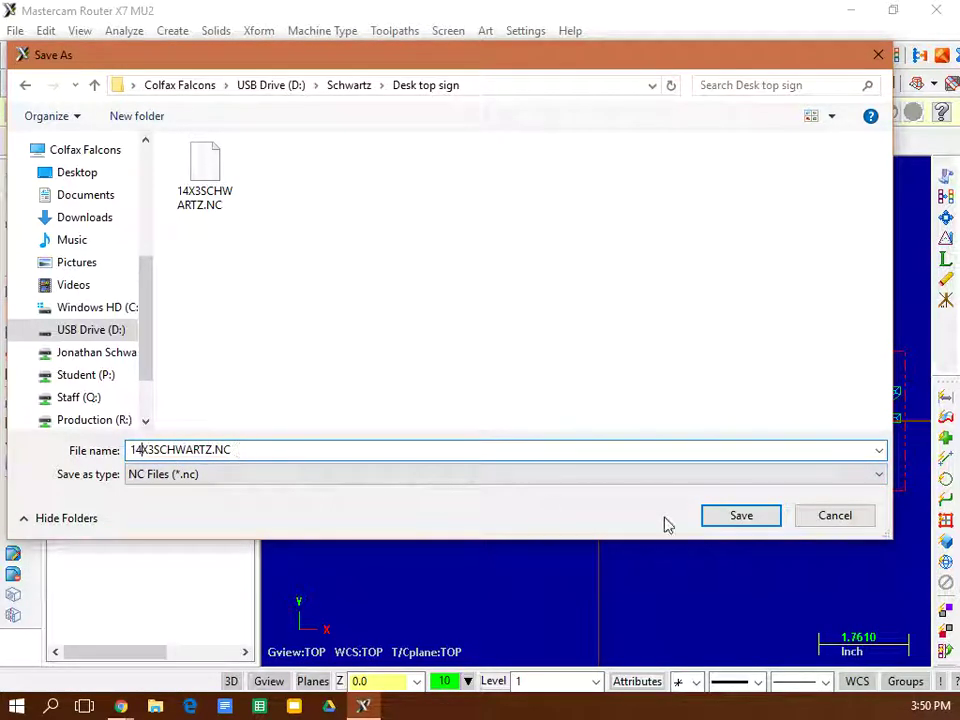
left_click(739, 517)
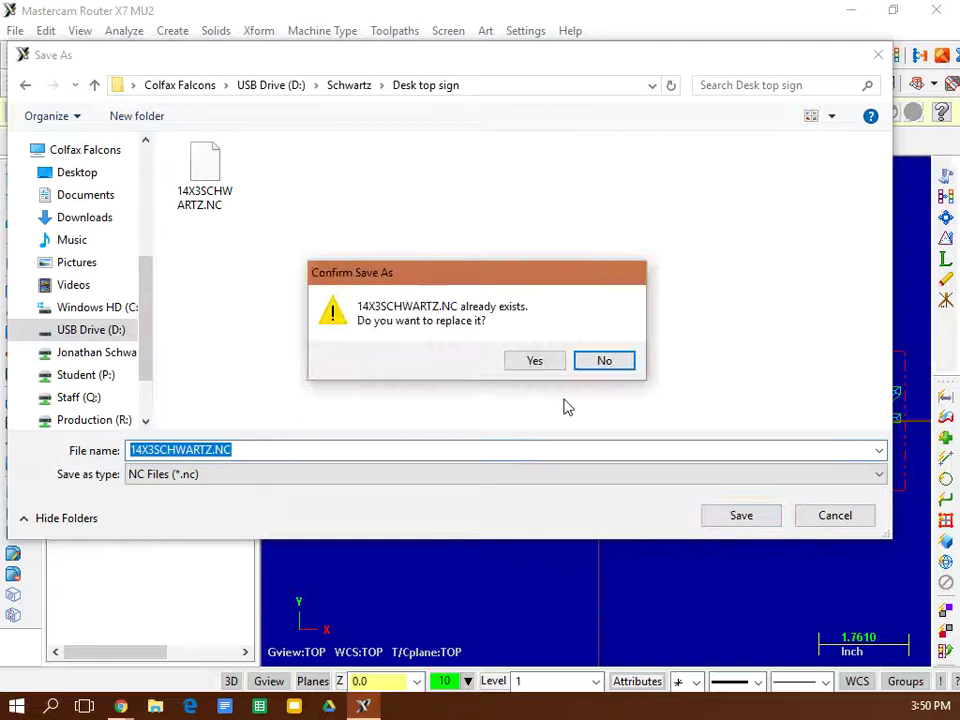
left_click(532, 364)
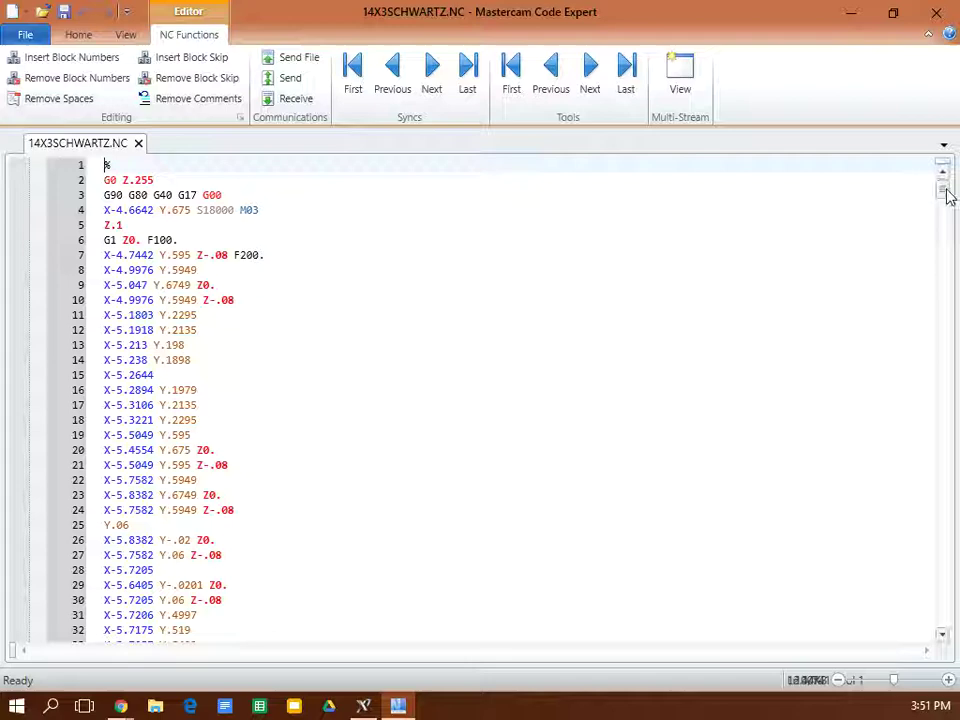
Step: Review the NC code down to the closing M30 and %, then close Code Expert
left_click_drag(946, 190, 939, 641)
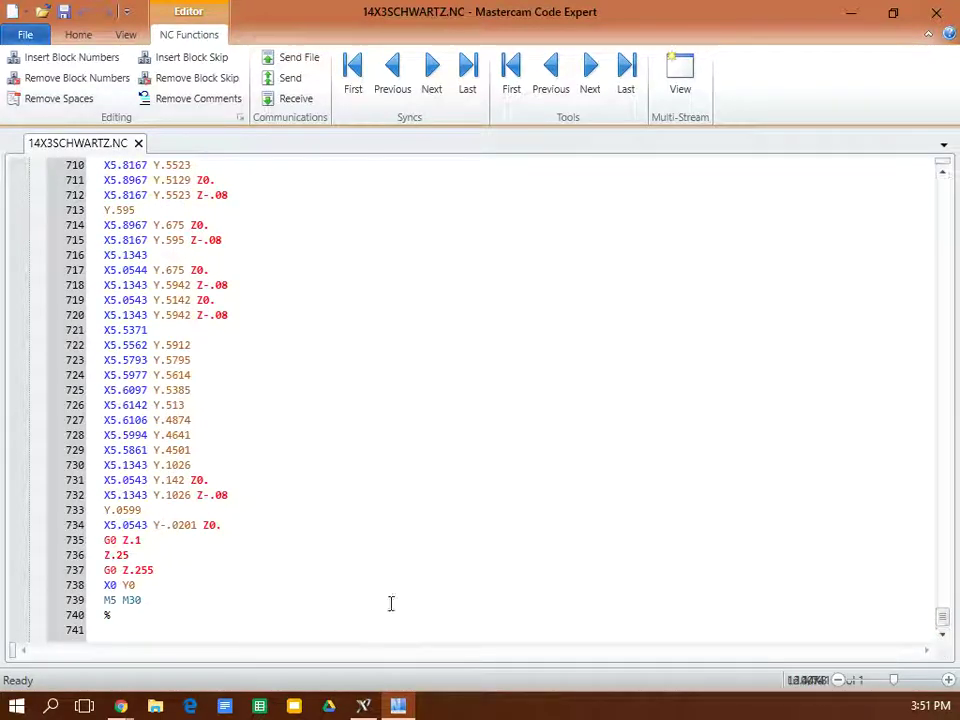
scroll(521, 467, "up", 7)
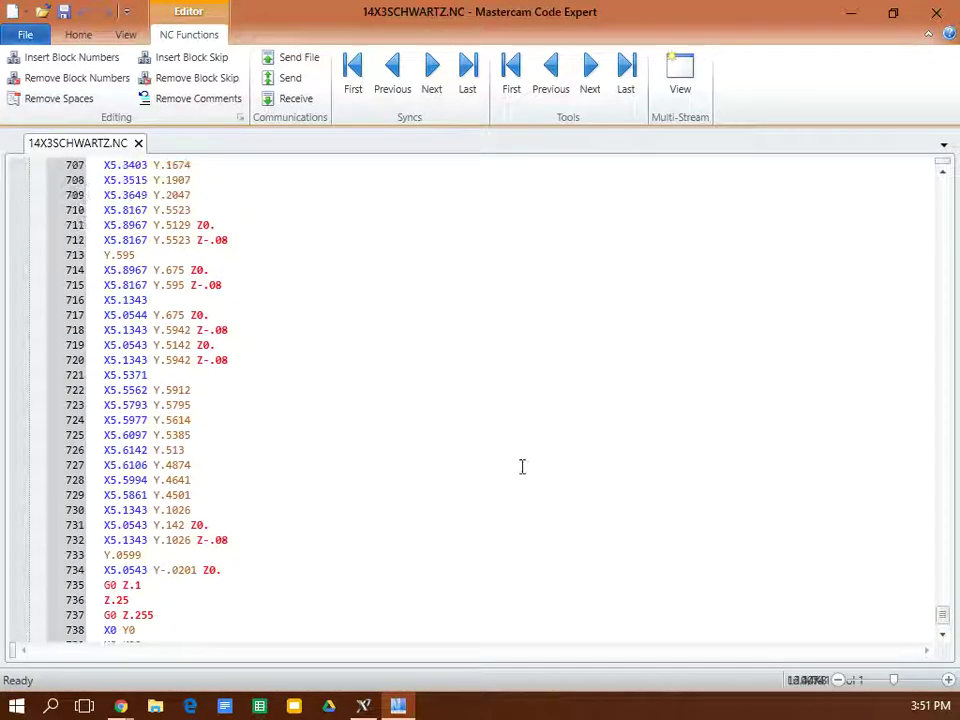
left_click(936, 14)
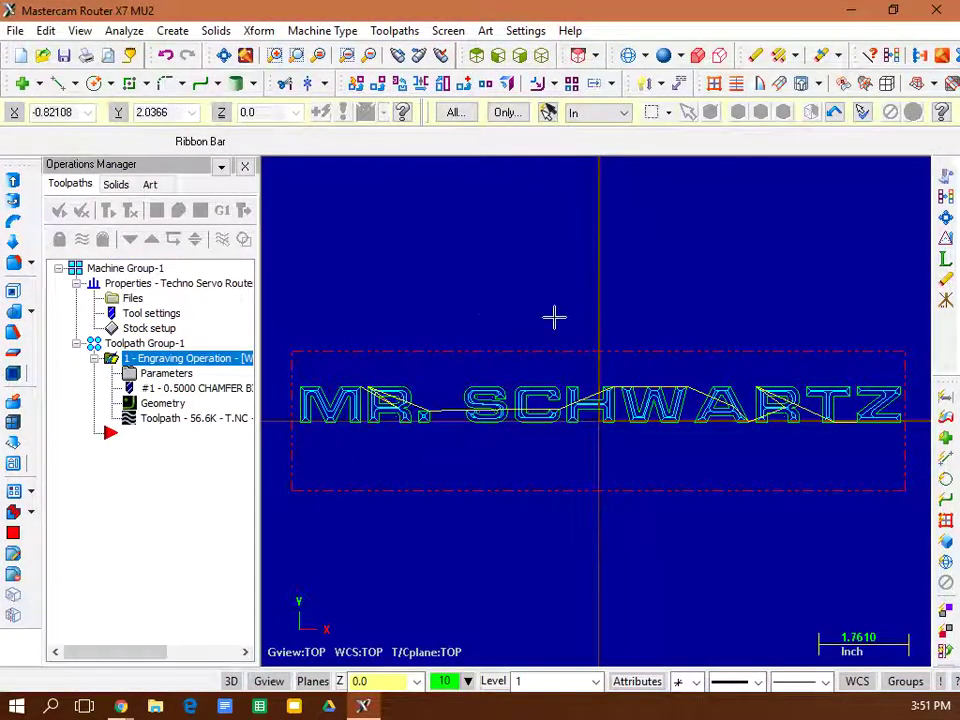